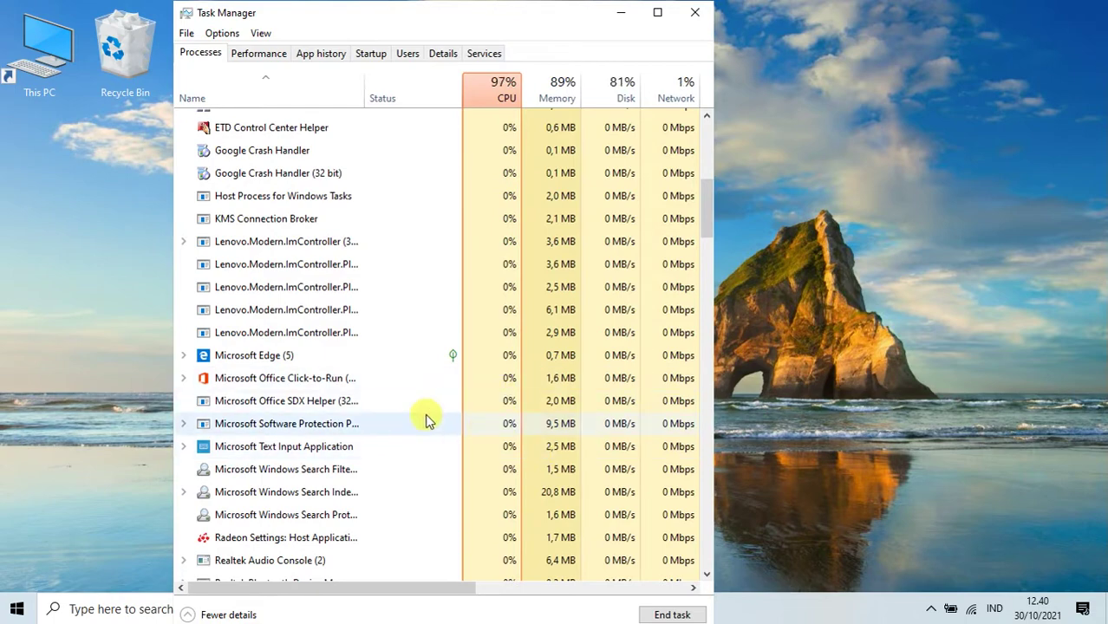
Examine the background and Windows processes in the process list, including Microsoft Software Protection Platform, for their CPU, memory and disk usage
scroll(425, 420, "down", 3)
scroll(425, 420, "up", 1)
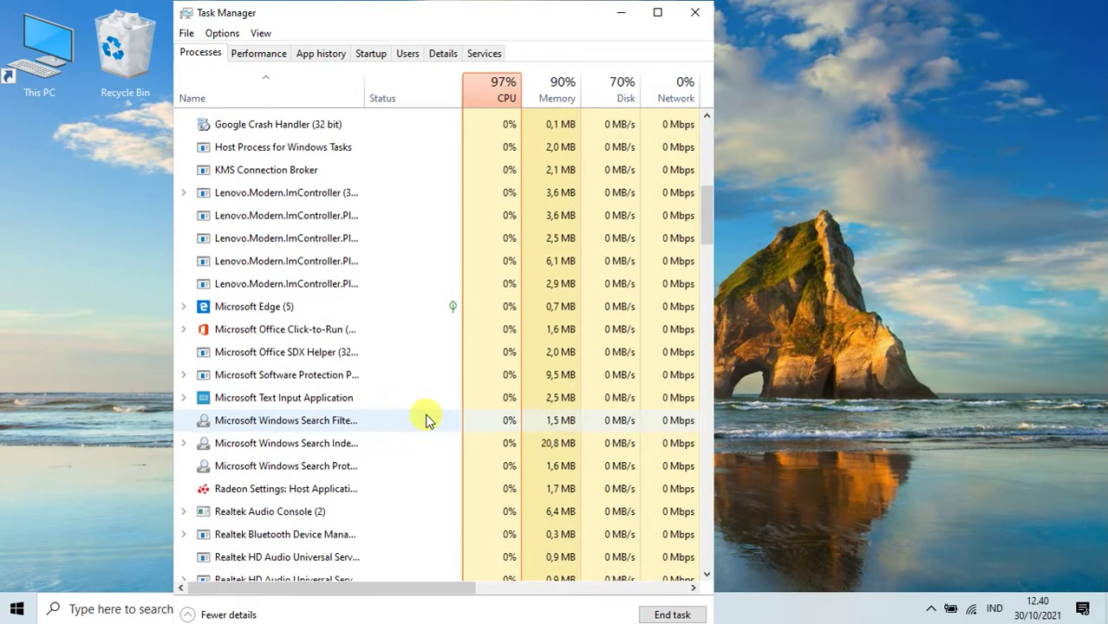
scroll(425, 419, "up", 4)
scroll(425, 420, "down", 1)
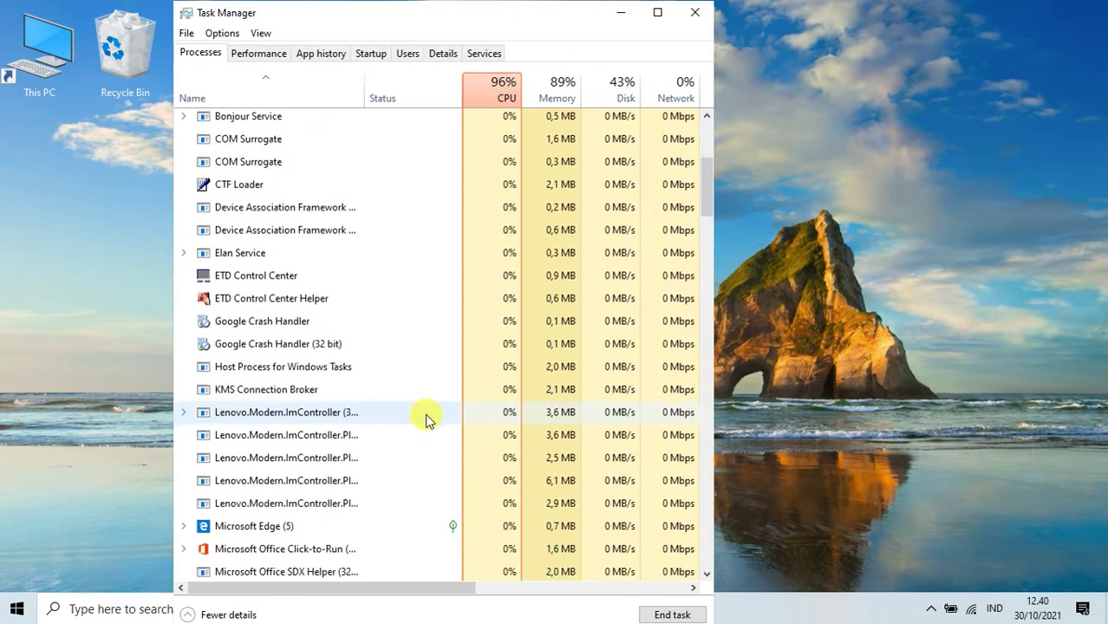
scroll(425, 420, "up", 2)
scroll(425, 420, "up", 3)
scroll(425, 419, "down", 3)
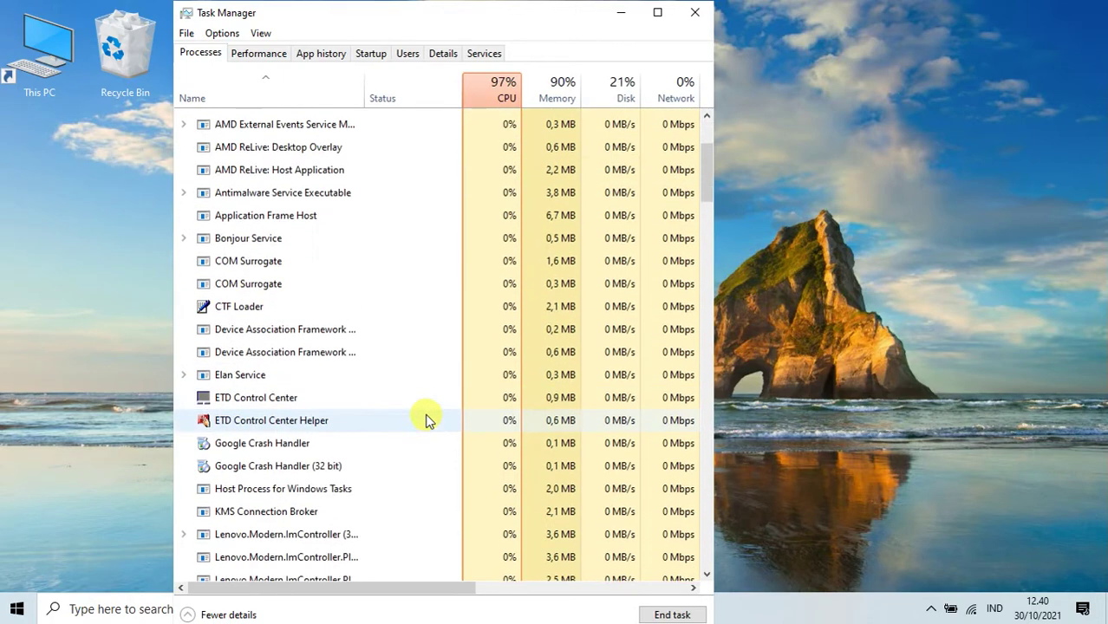
scroll(425, 419, "down", 5)
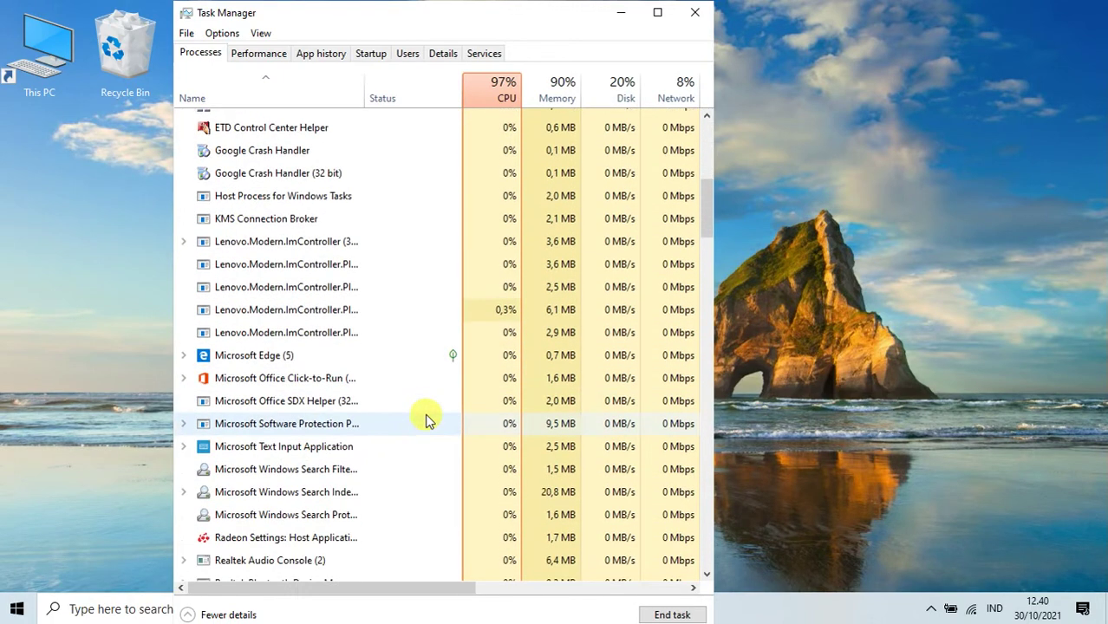
scroll(424, 420, "down", 5)
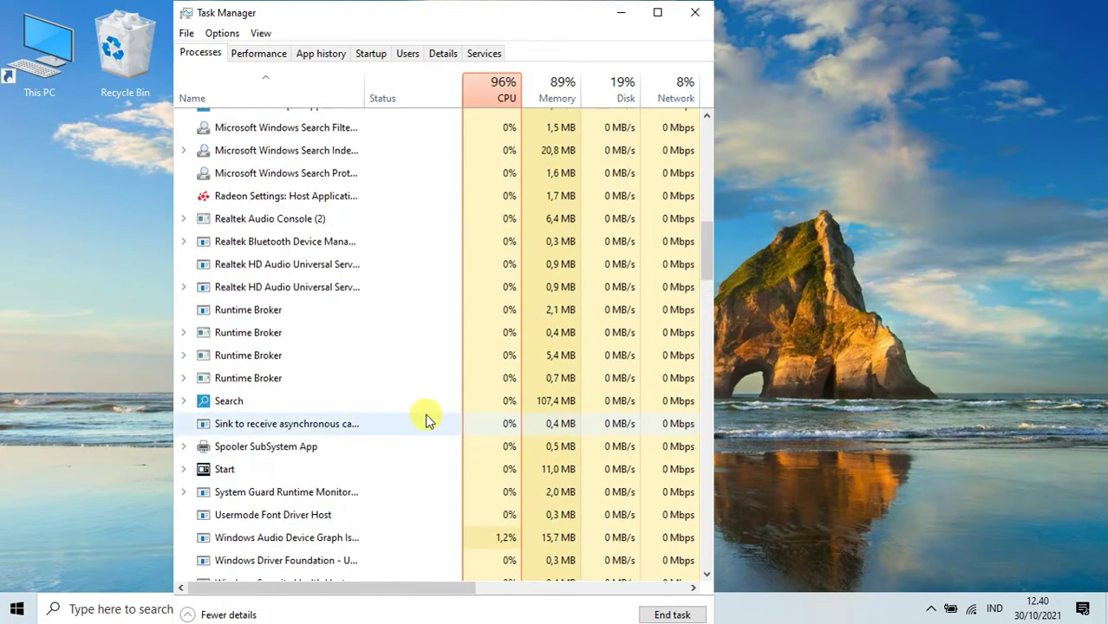
scroll(425, 420, "down", 5)
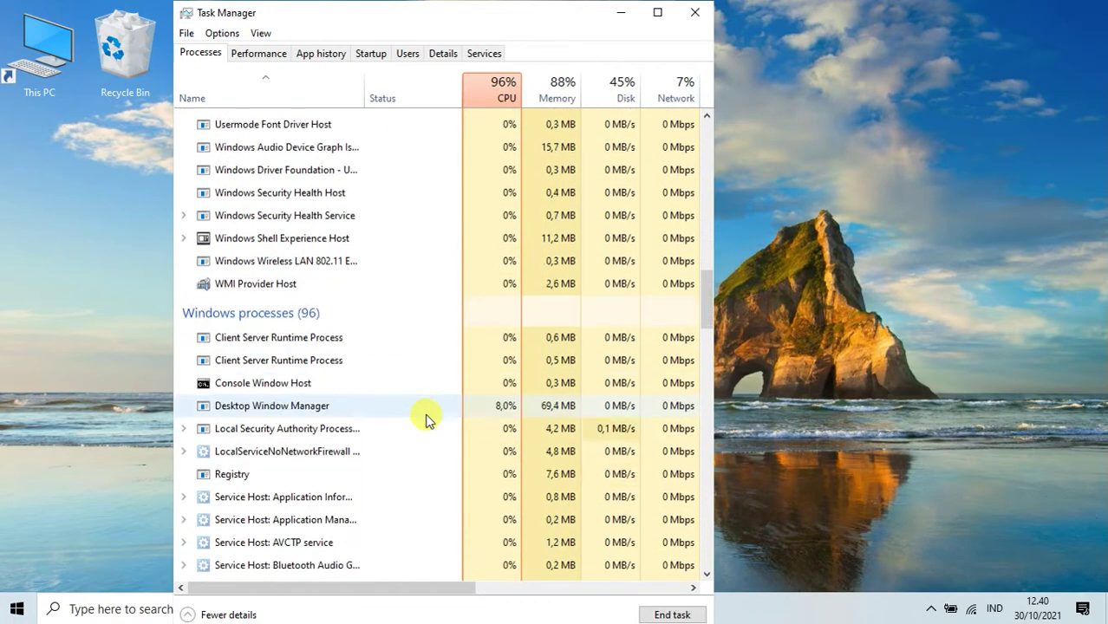
scroll(458, 383, "down", 2)
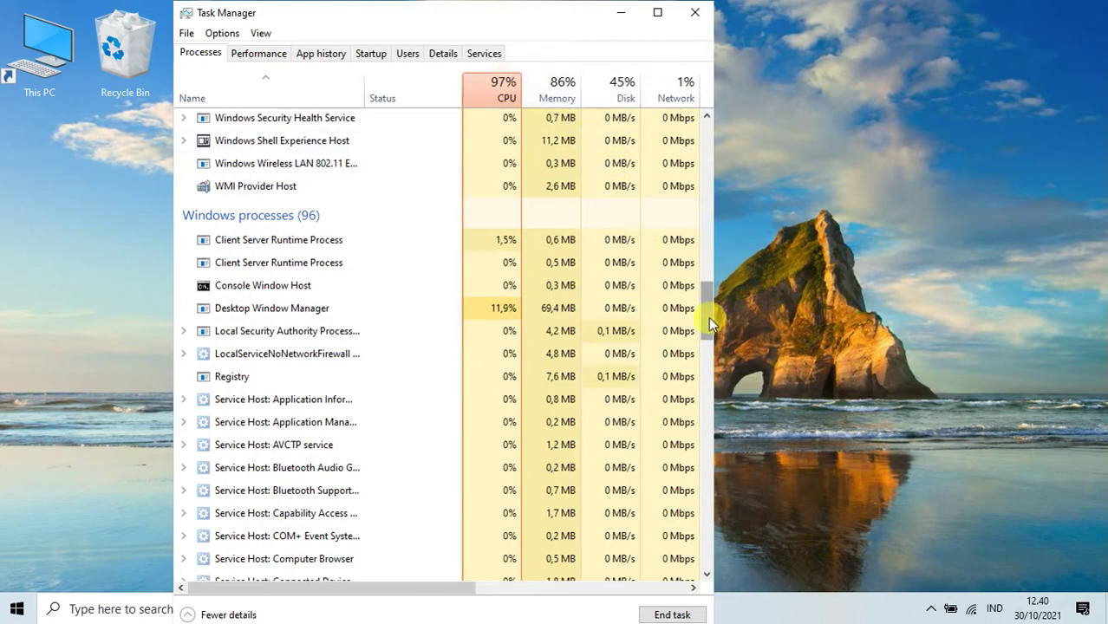
left_click_drag(708, 317, 678, 258)
scroll(679, 258, "up", 1)
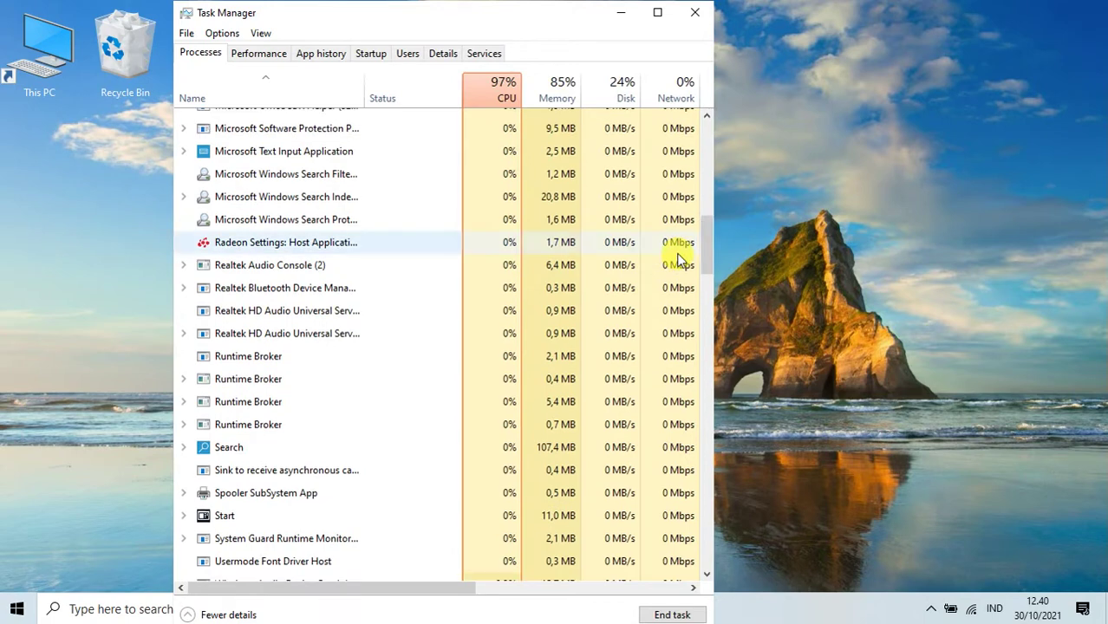
scroll(679, 258, "up", 1)
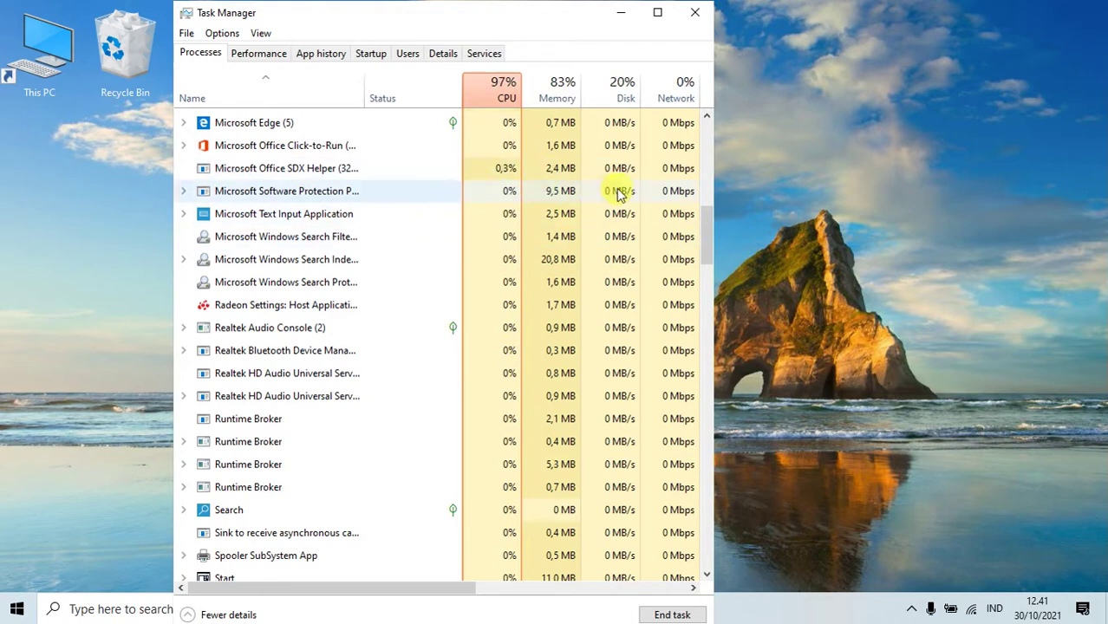
Move the Task Manager window aside and launch Registry Editor by running the regedit command
left_click_drag(458, 19, 614, 21)
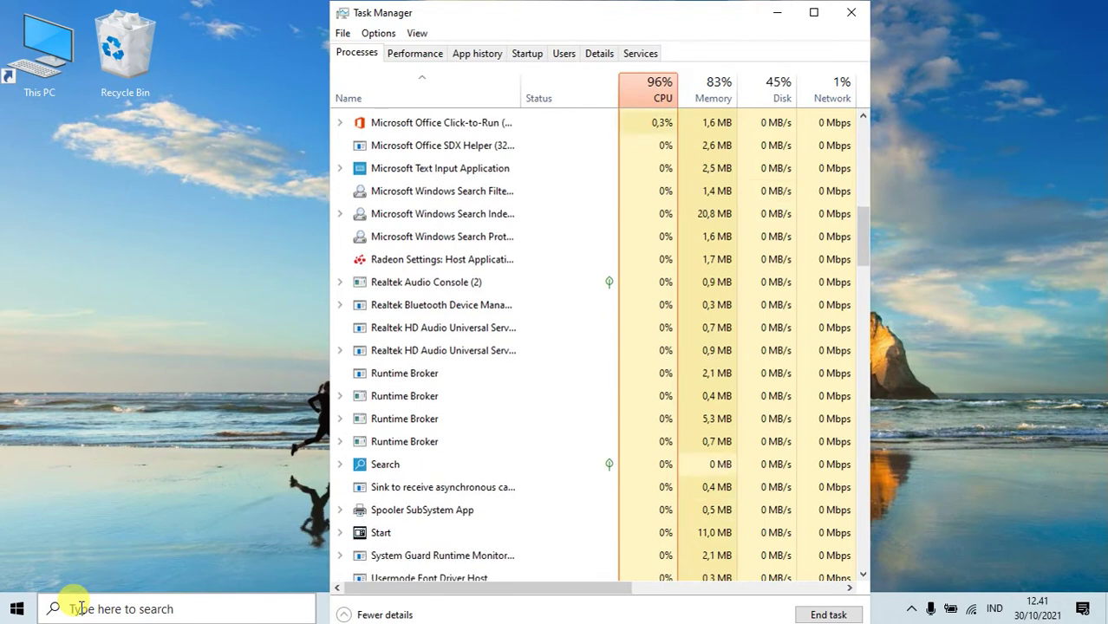
key("super+r")
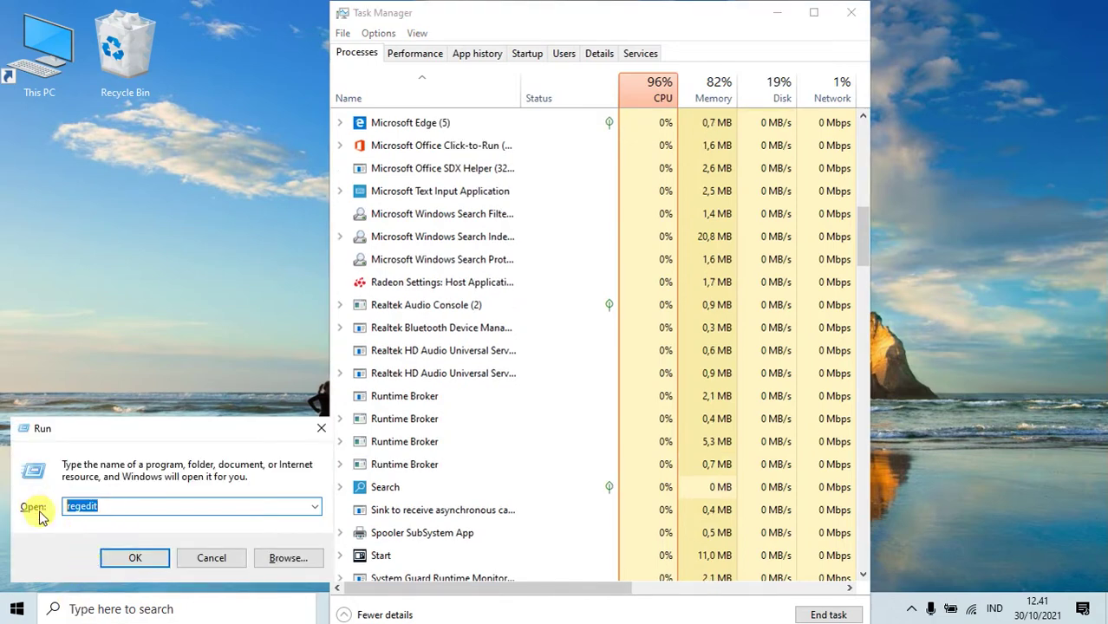
type("reged")
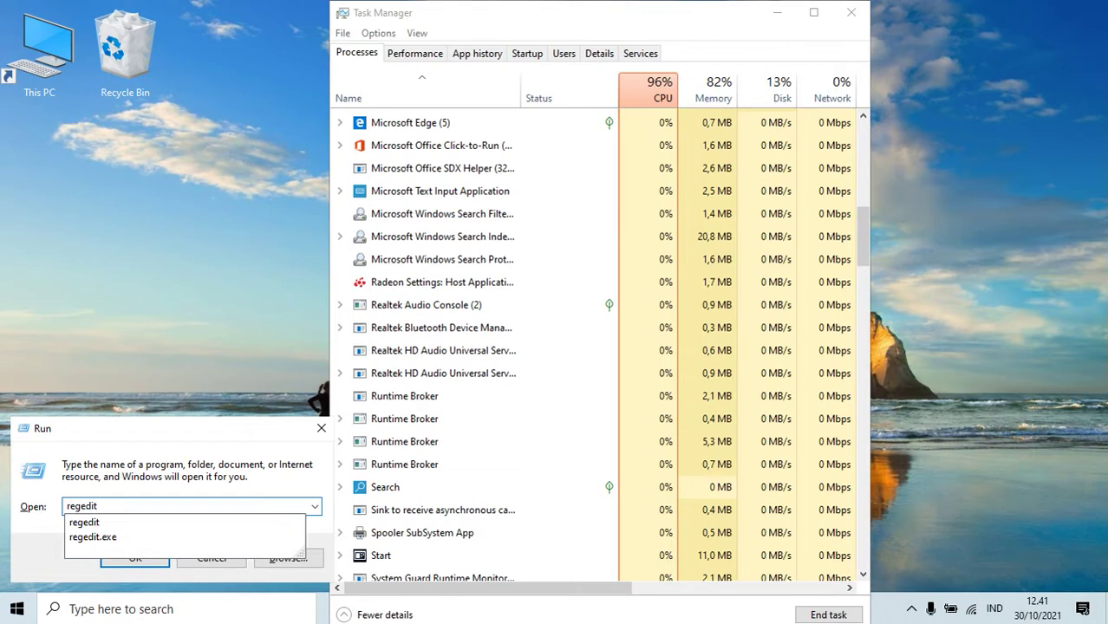
type("it")
left_click(113, 522)
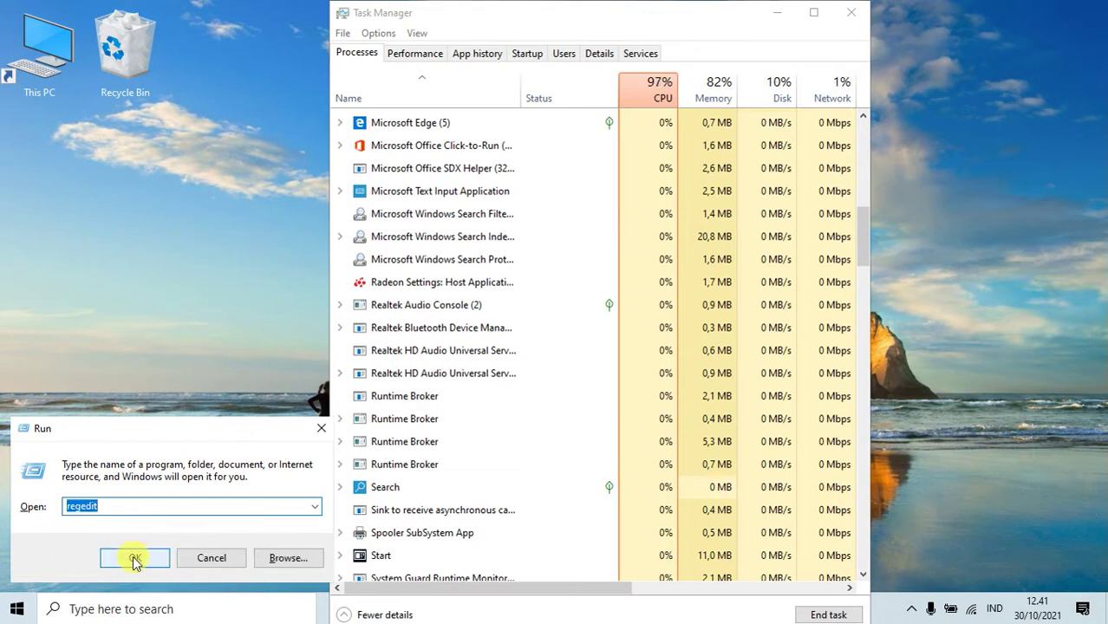
left_click(134, 559)
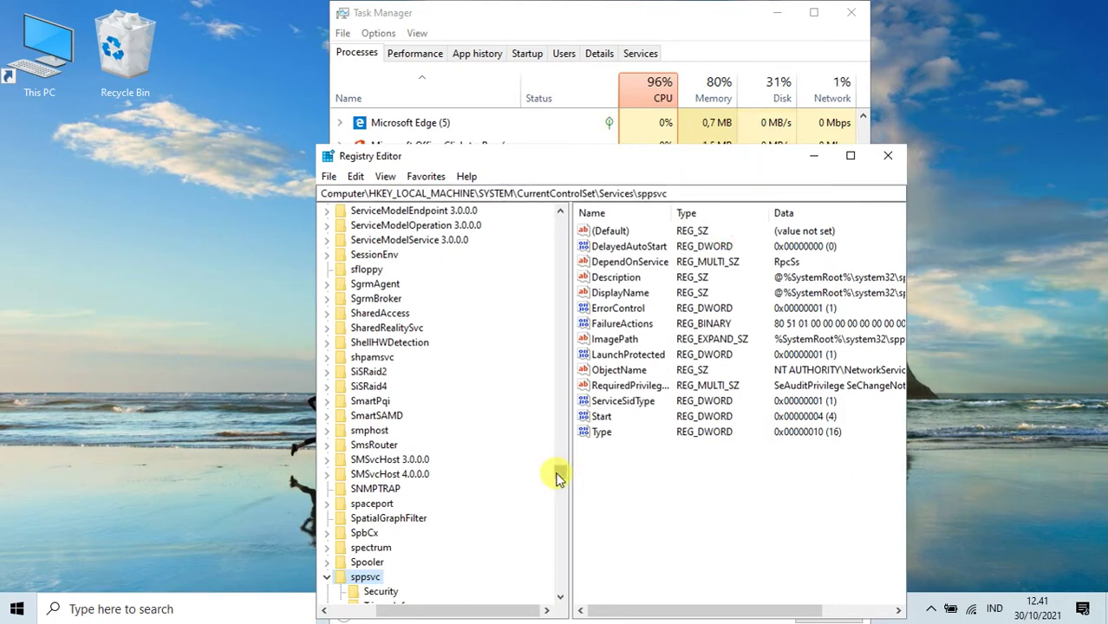
Navigate the registry tree to HKEY_LOCAL_MACHINE\SYSTEM\CurrentControlSet\Services and select the sppsvc key
left_click_drag(557, 477, 564, 218)
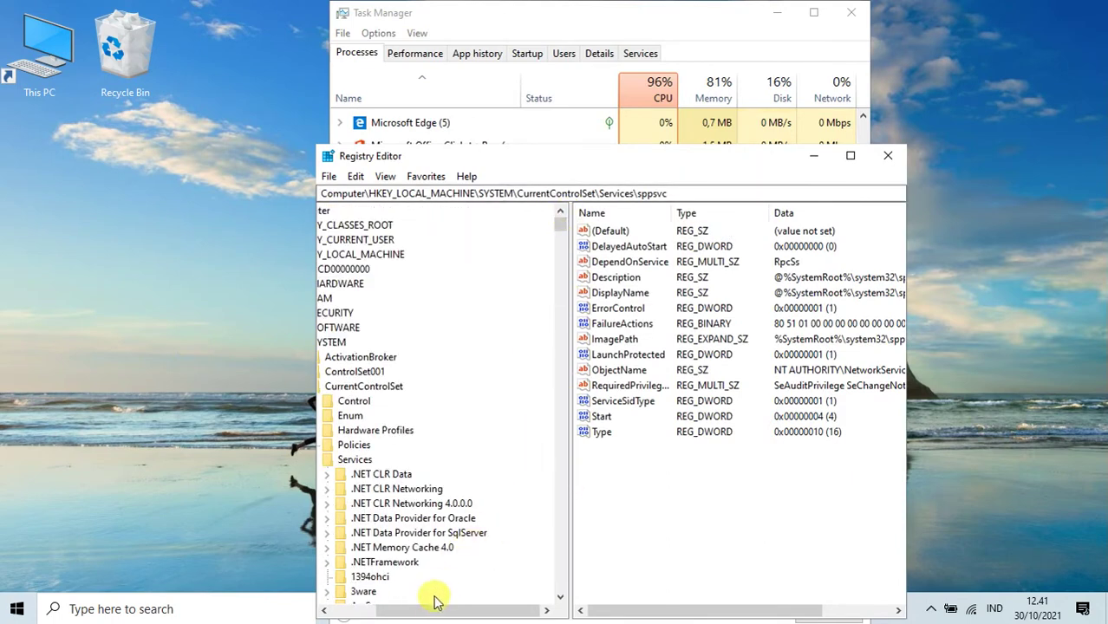
left_click_drag(432, 608, 309, 609)
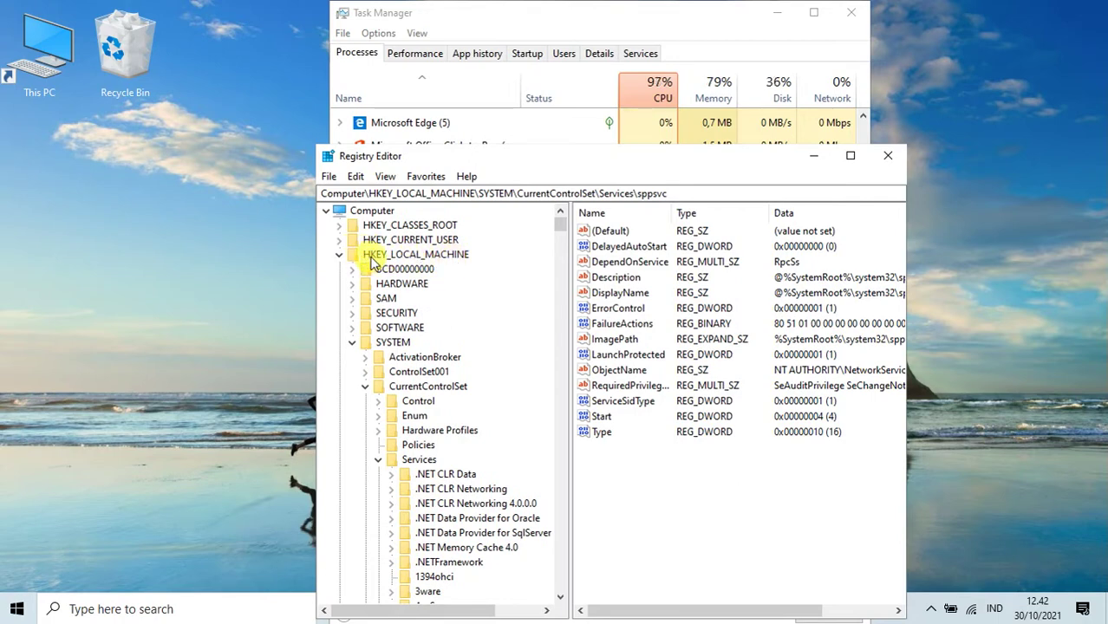
left_click(392, 342)
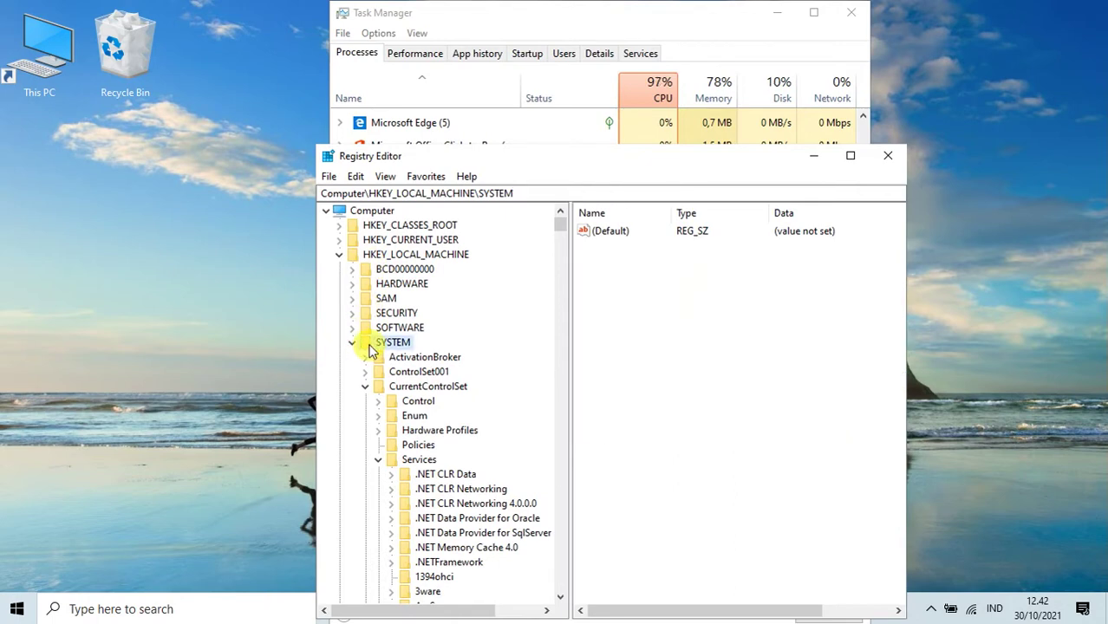
left_click(415, 392)
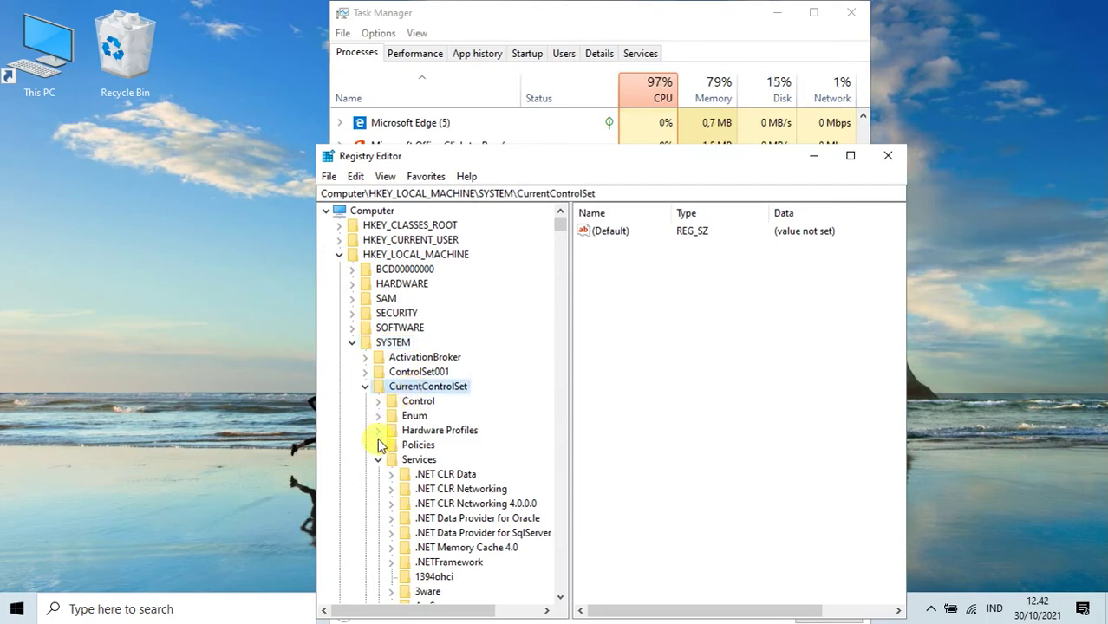
left_click(416, 464)
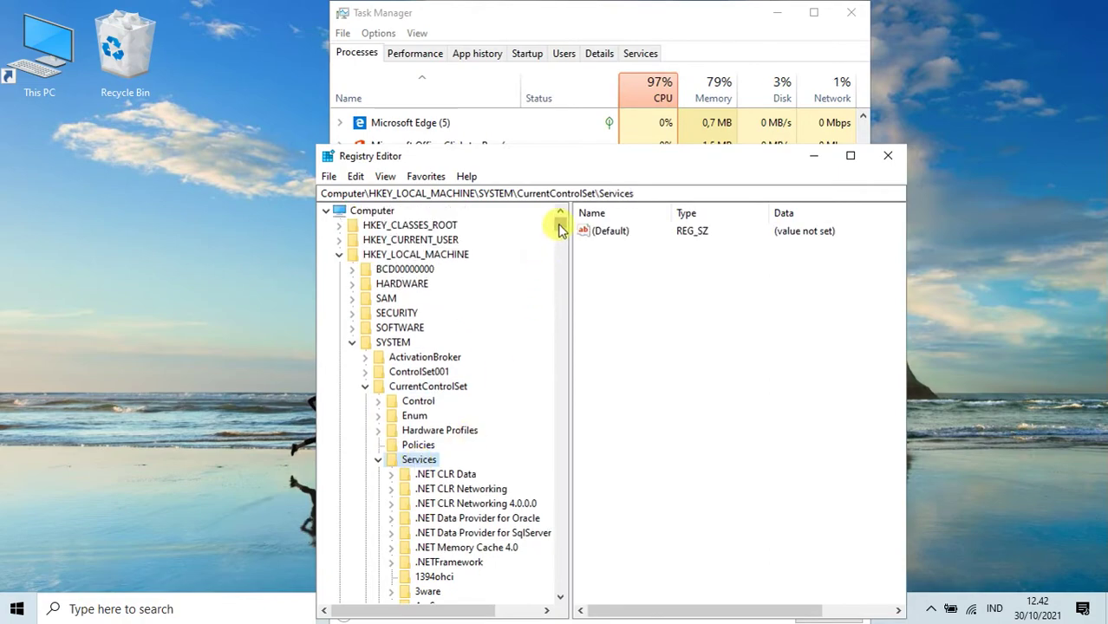
left_click_drag(555, 227, 546, 481)
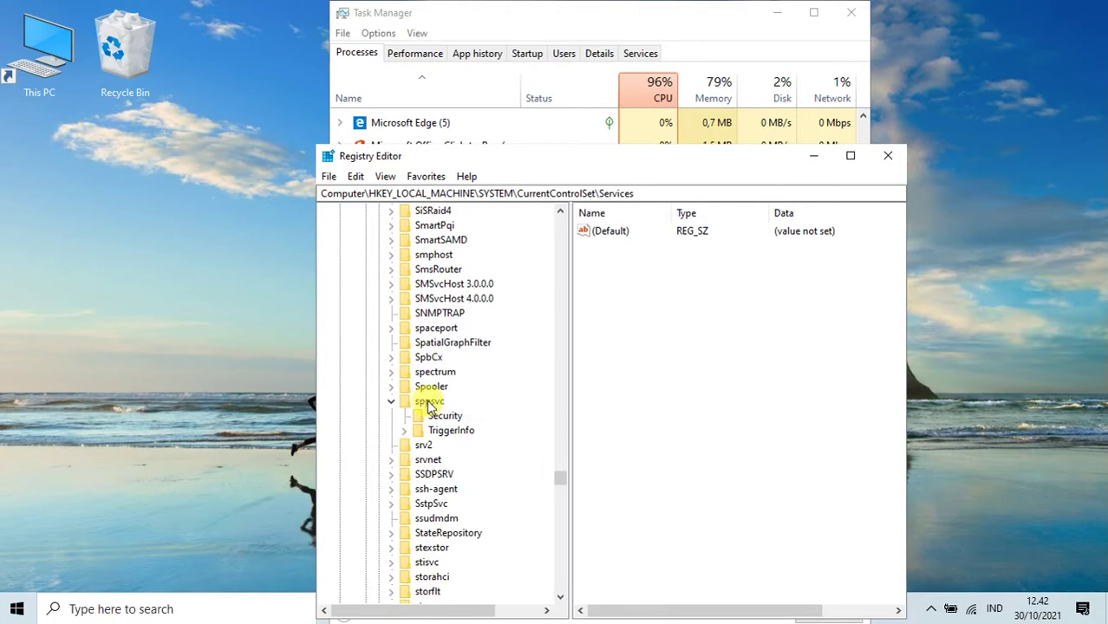
left_click(429, 402)
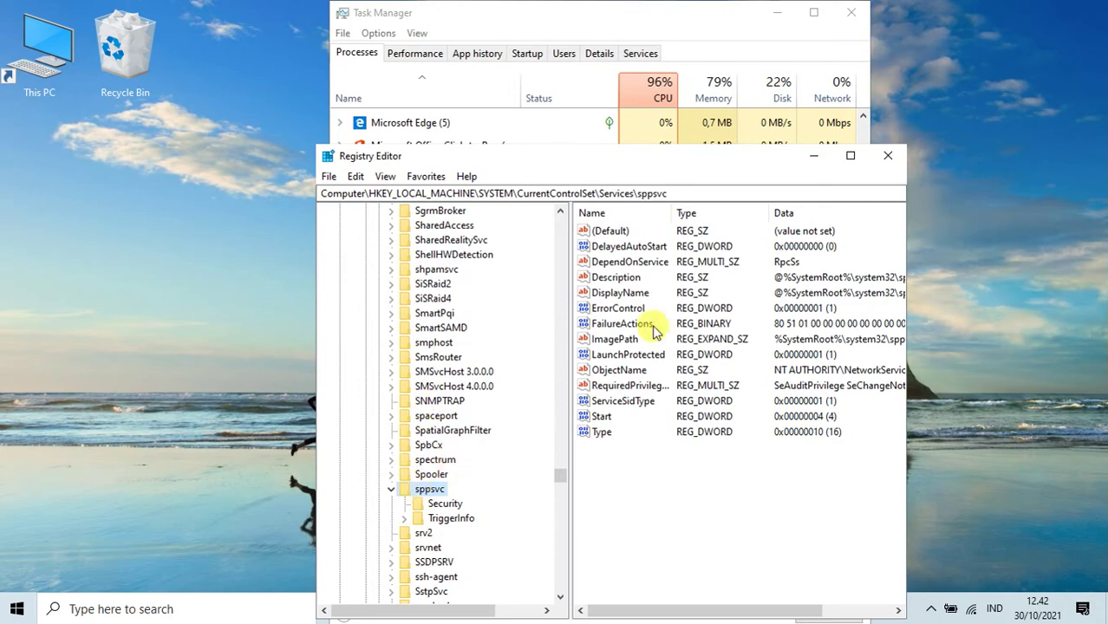
Set the value data of the Start DWORD in the sppsvc key to 4, with the hexadecimal base
double_click(599, 418)
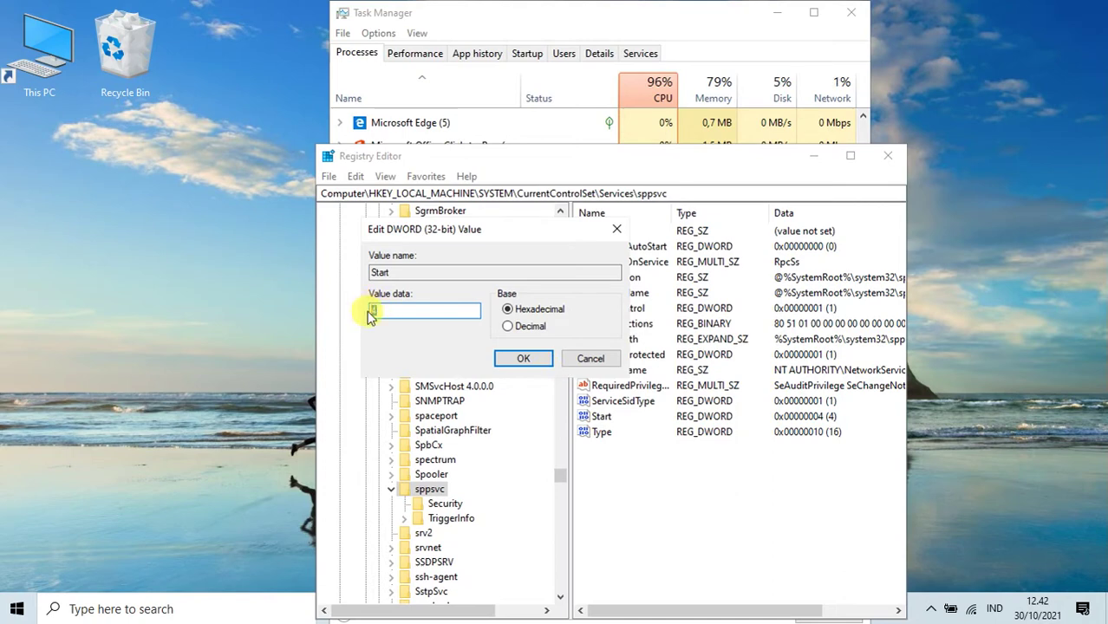
type("2")
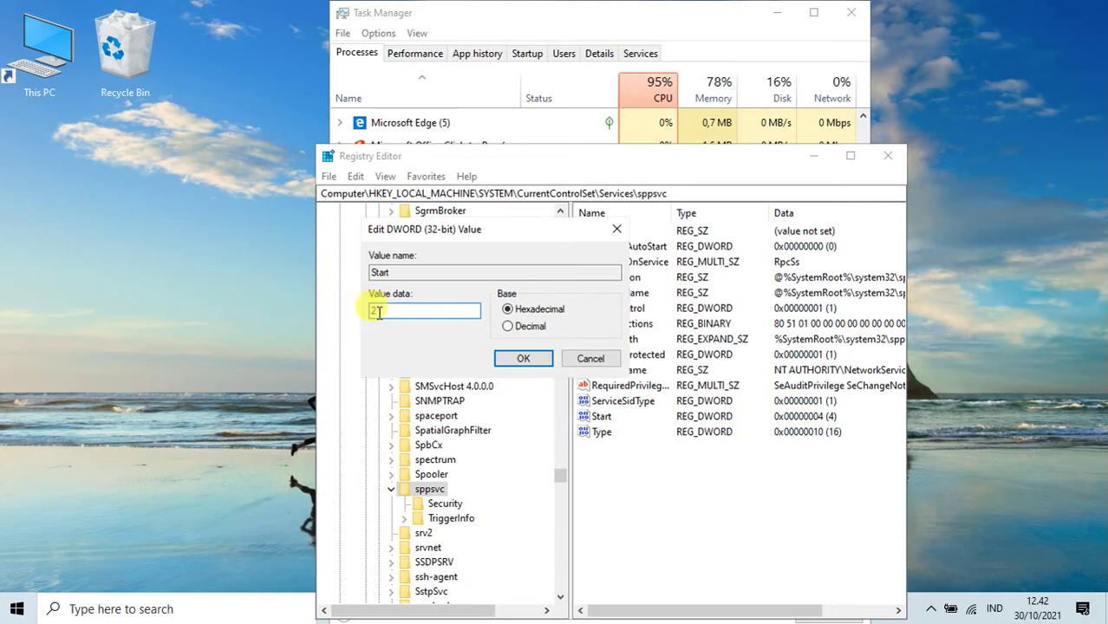
double_click(371, 314)
type("4")
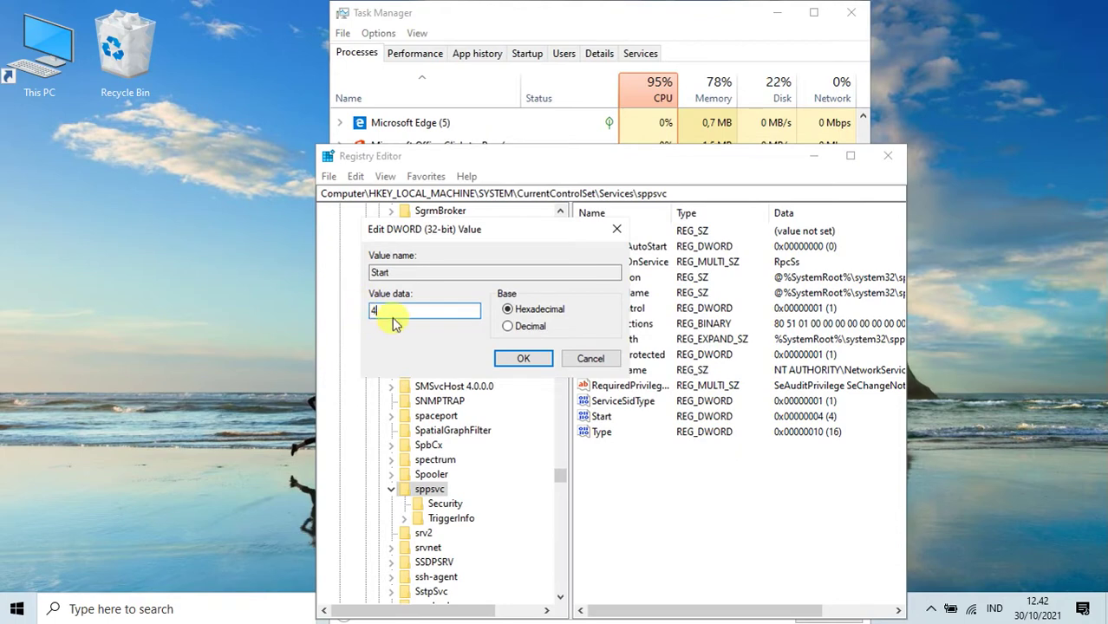
left_click(522, 359)
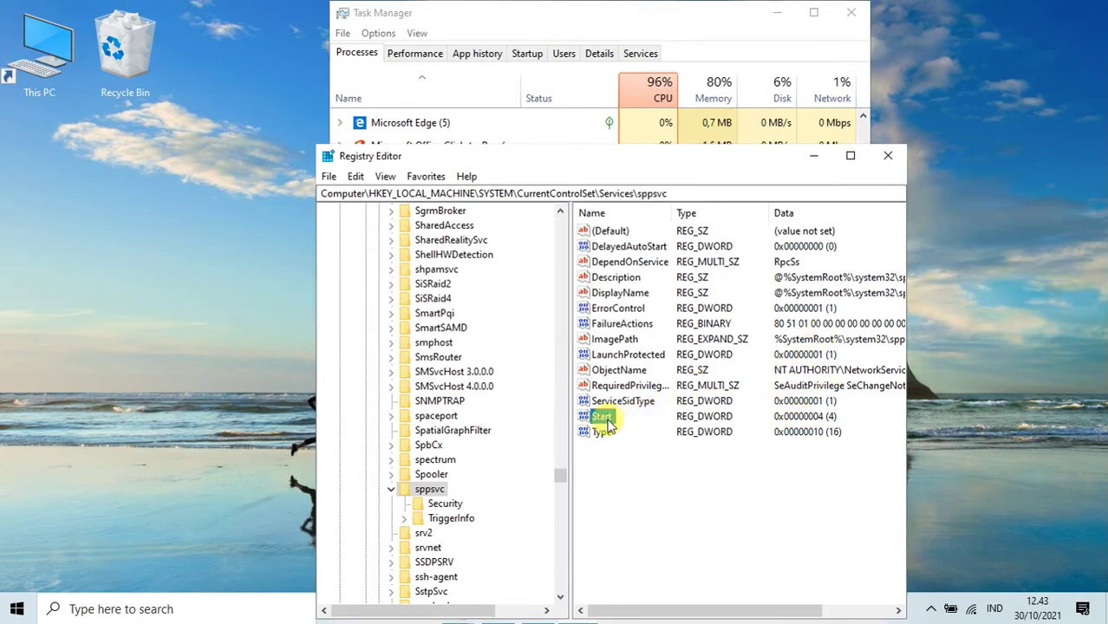
Set the value data of the DelayedAutoStart DWORD in the sppsvc key to 0
double_click(630, 247)
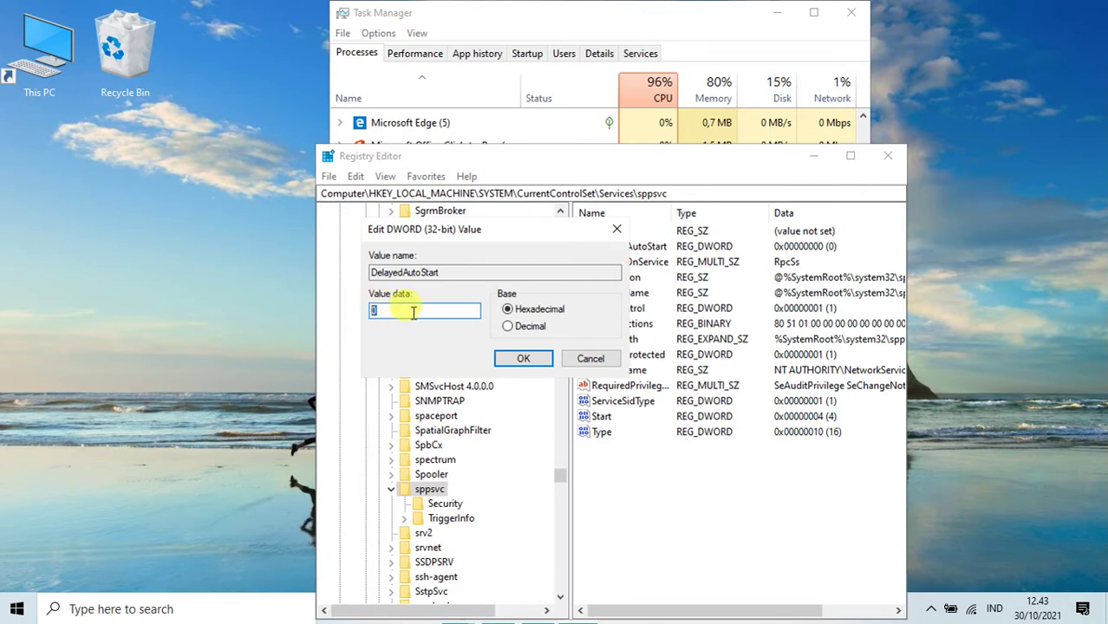
left_click(371, 312)
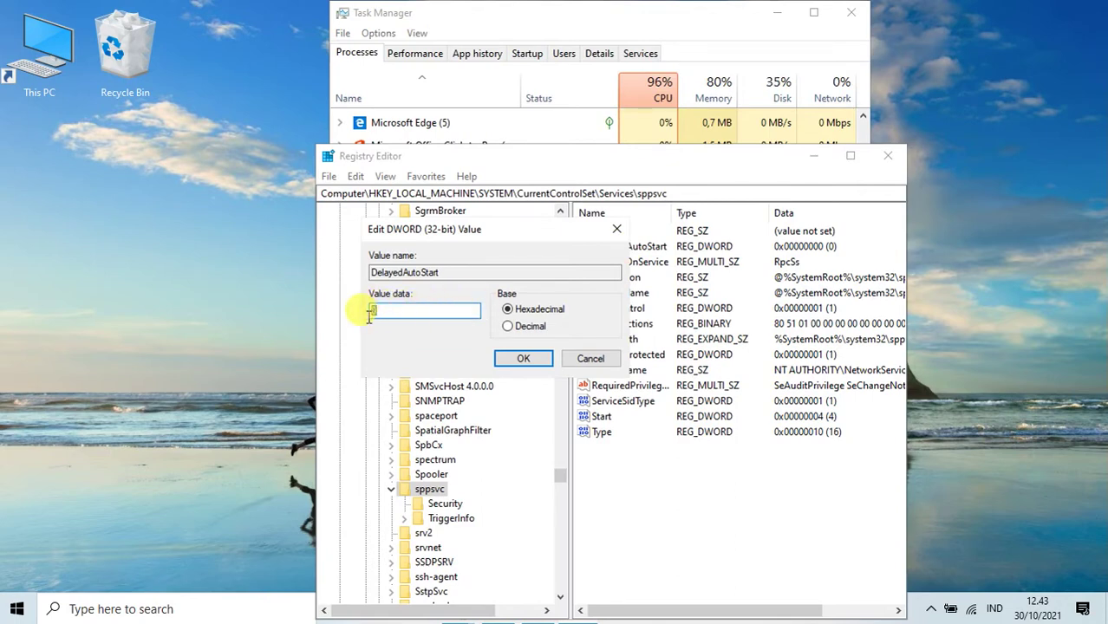
double_click(379, 311)
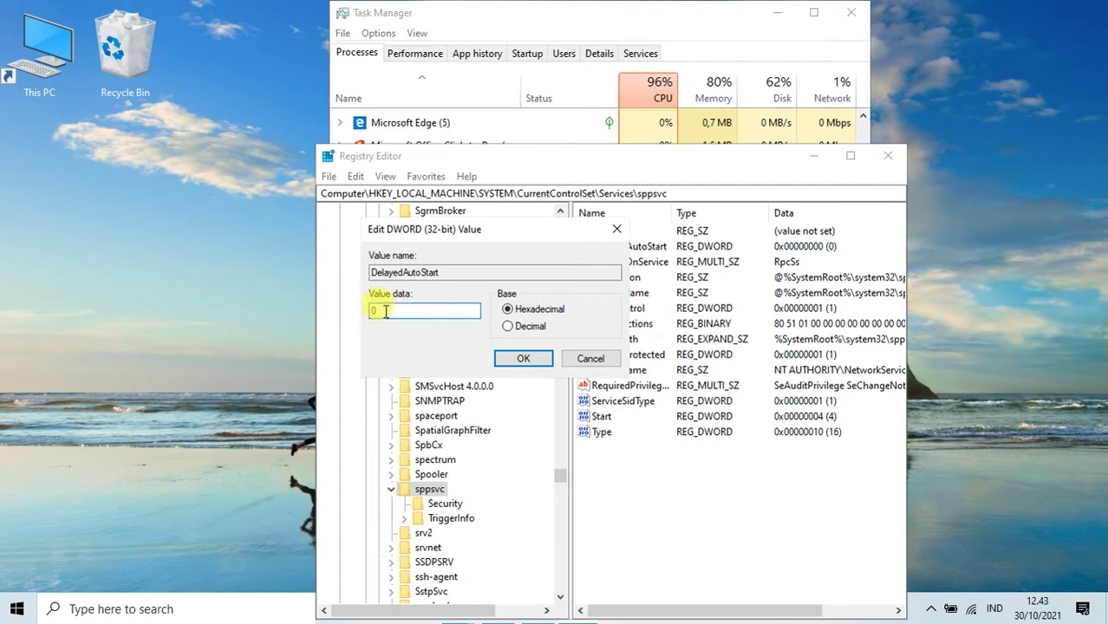
left_click(524, 358)
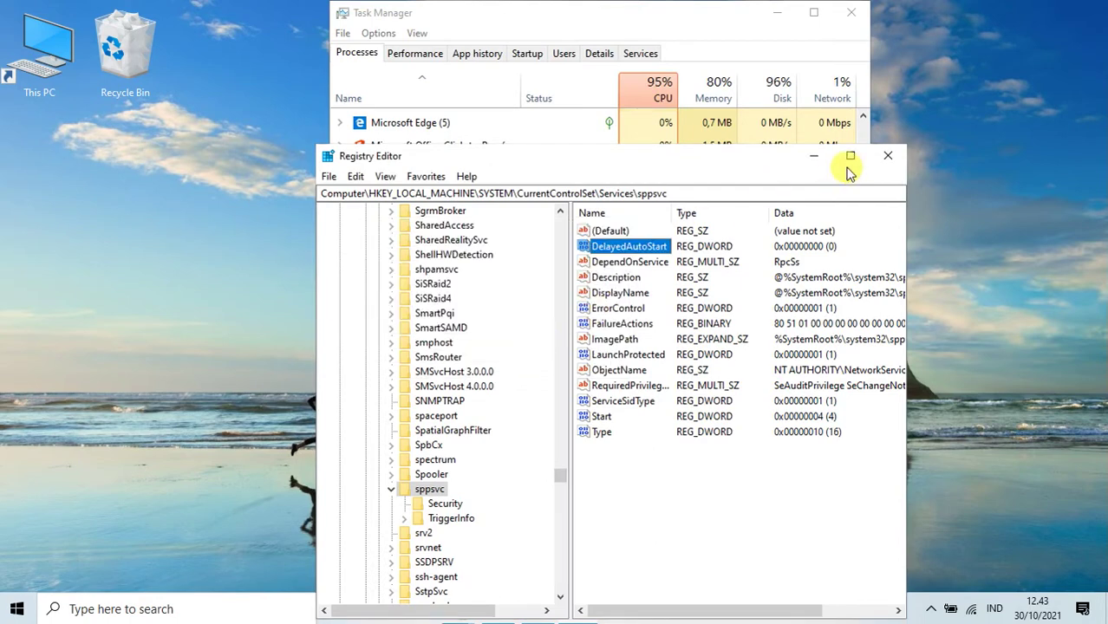
Switch to Task Manager and check the CPU usage of the Microsoft Software Protection process
left_click(645, 22)
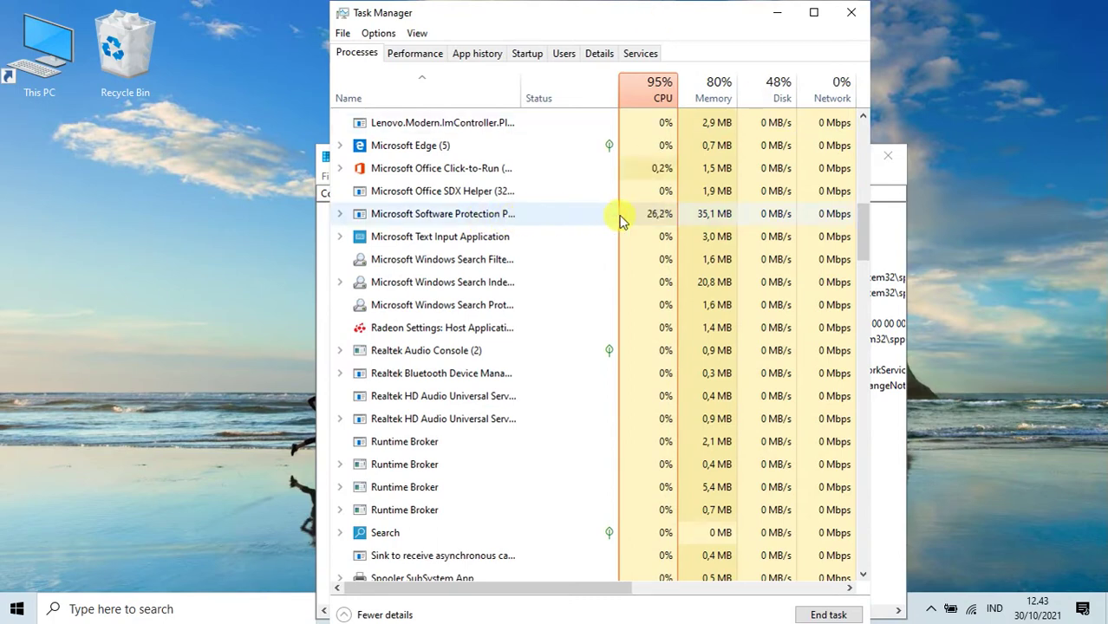
left_click(886, 174)
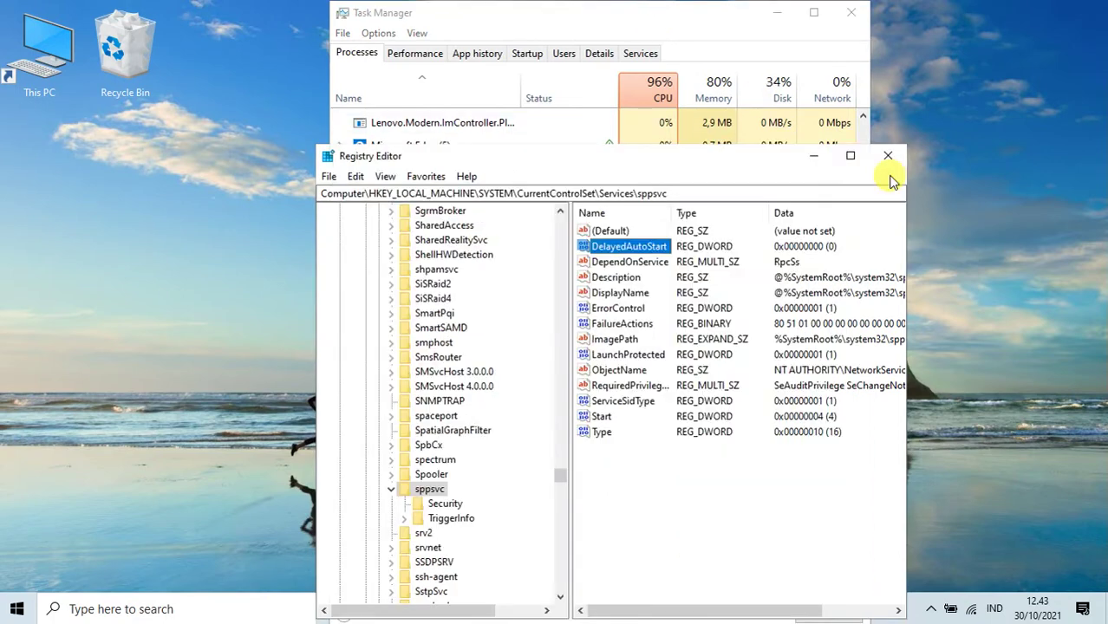
left_click(652, 22)
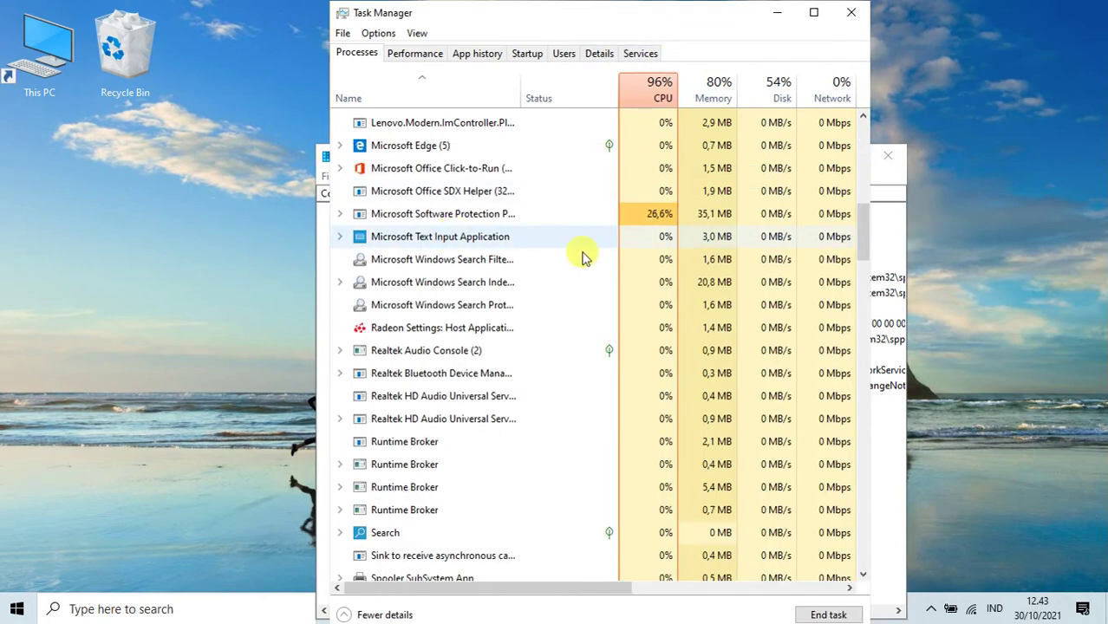
Search Windows for "resource monitor" and open the Resource Monitor app
left_click(185, 615)
left_click(185, 612)
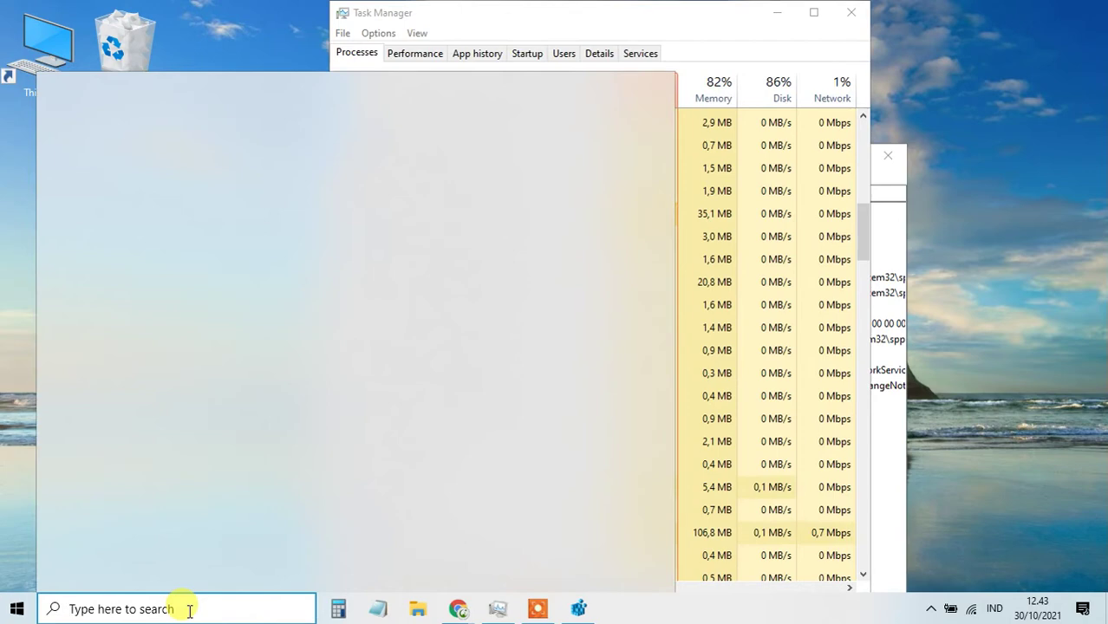
type("res")
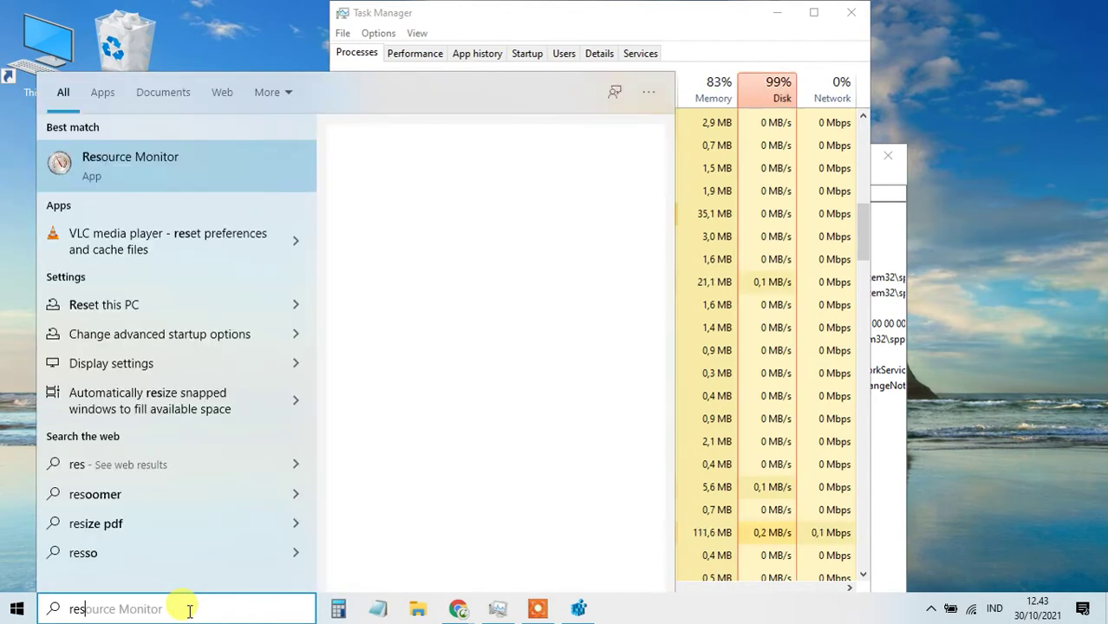
type("o")
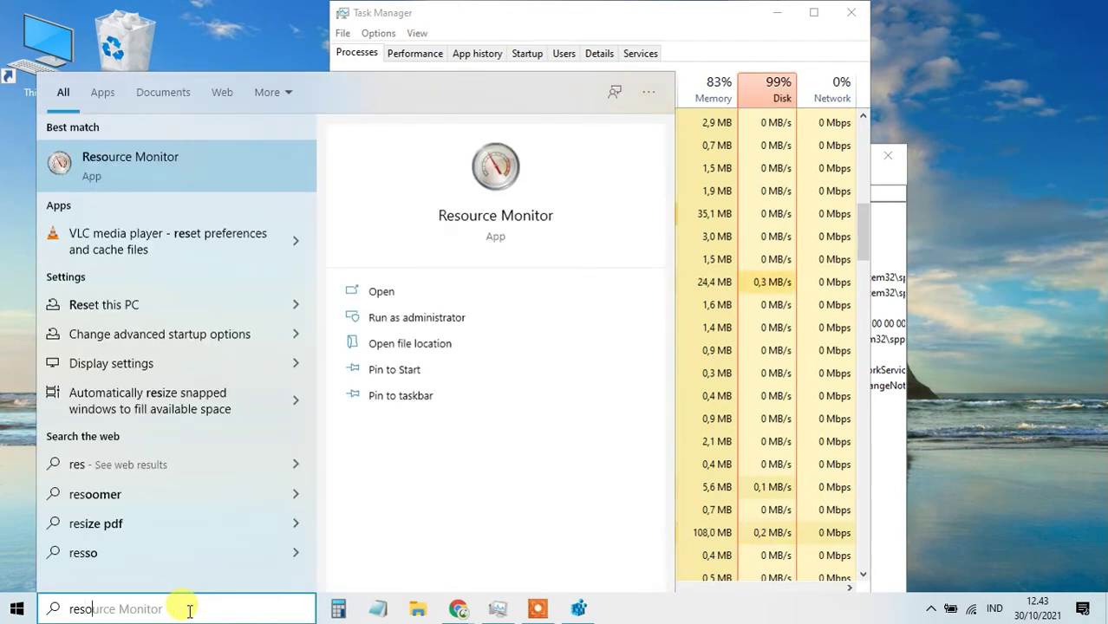
type("urce monitor")
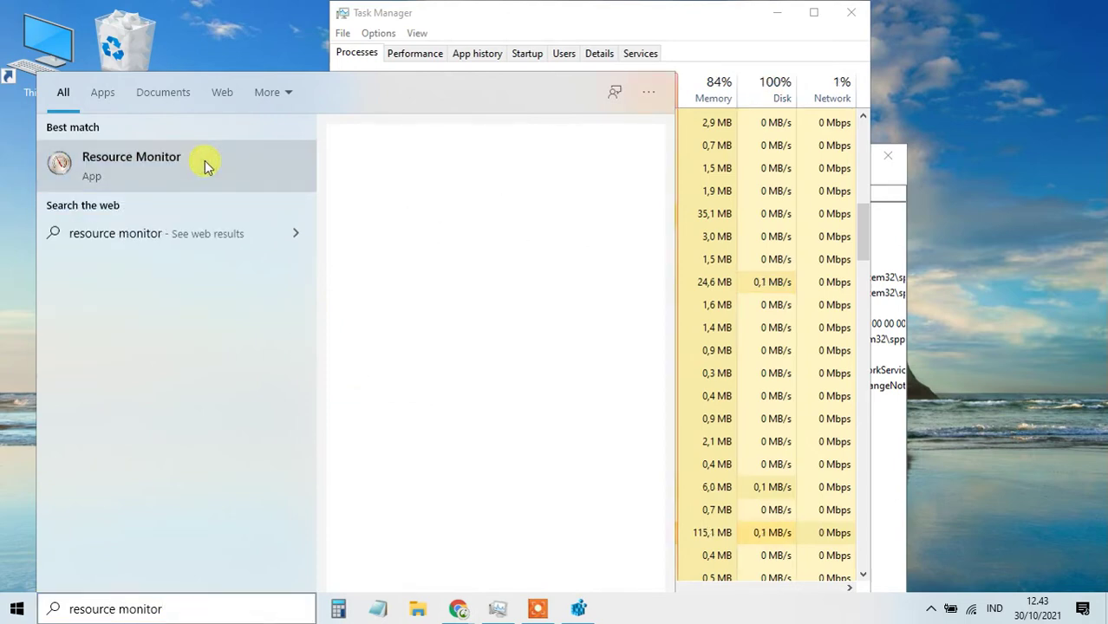
left_click(207, 163)
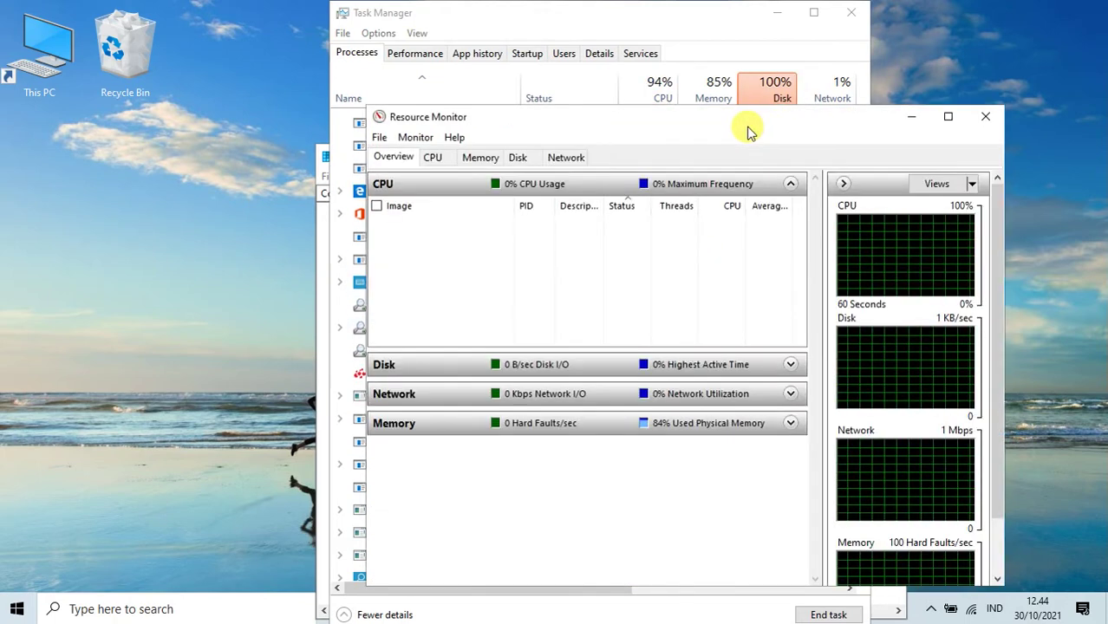
Reposition the Resource Monitor window over Task Manager and suspend the sppsvc.exe process from the CPU list
left_click_drag(750, 130, 923, 126)
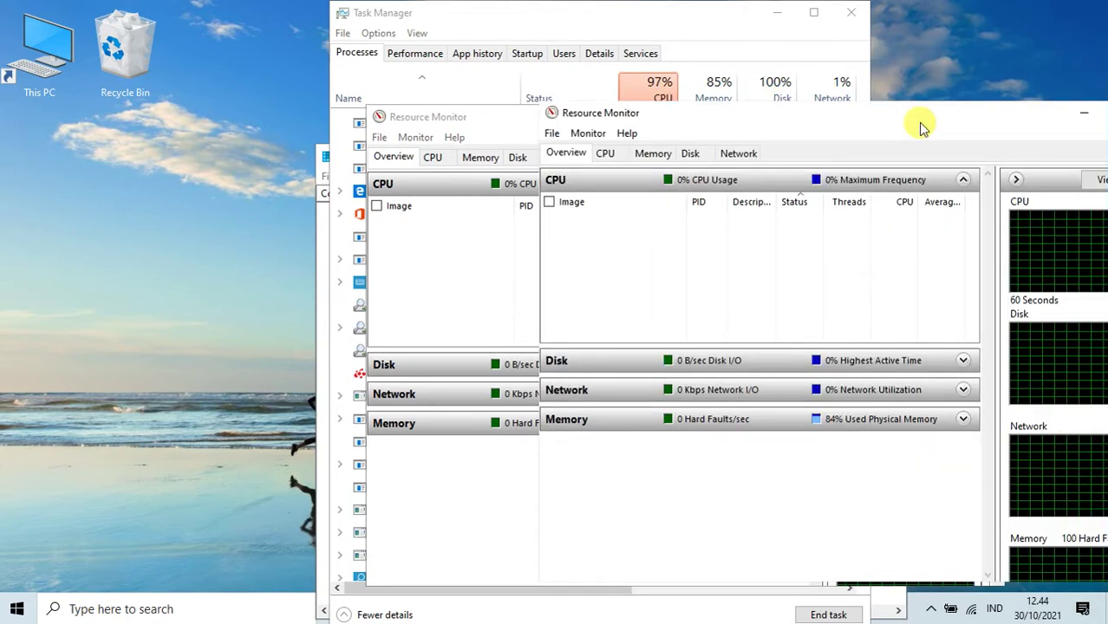
left_click_drag(922, 127, 1021, 122)
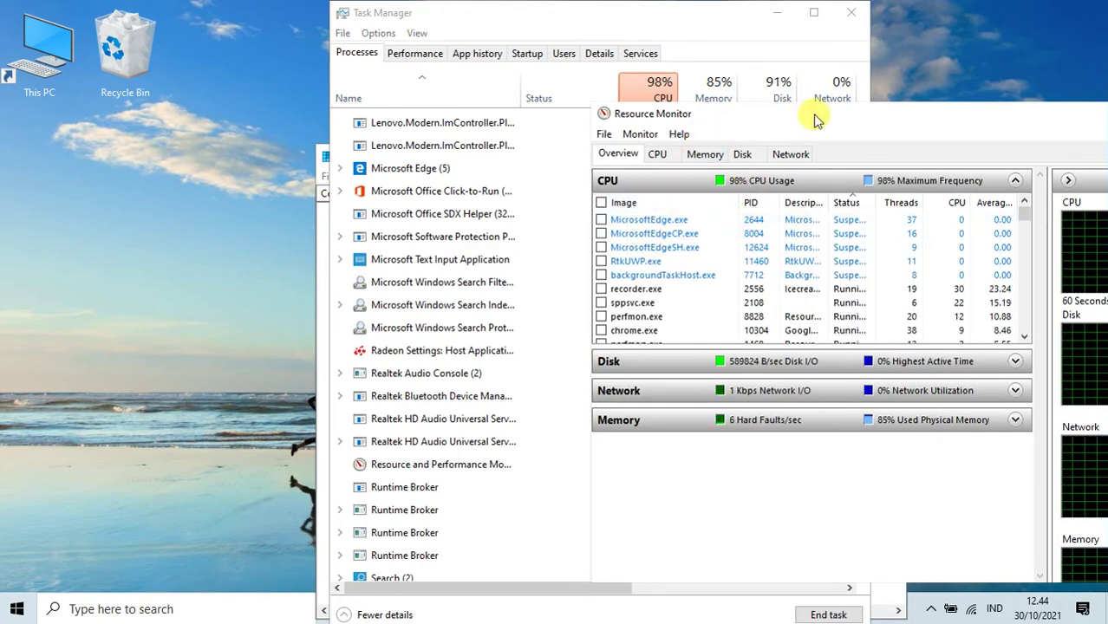
left_click_drag(811, 117, 666, 108)
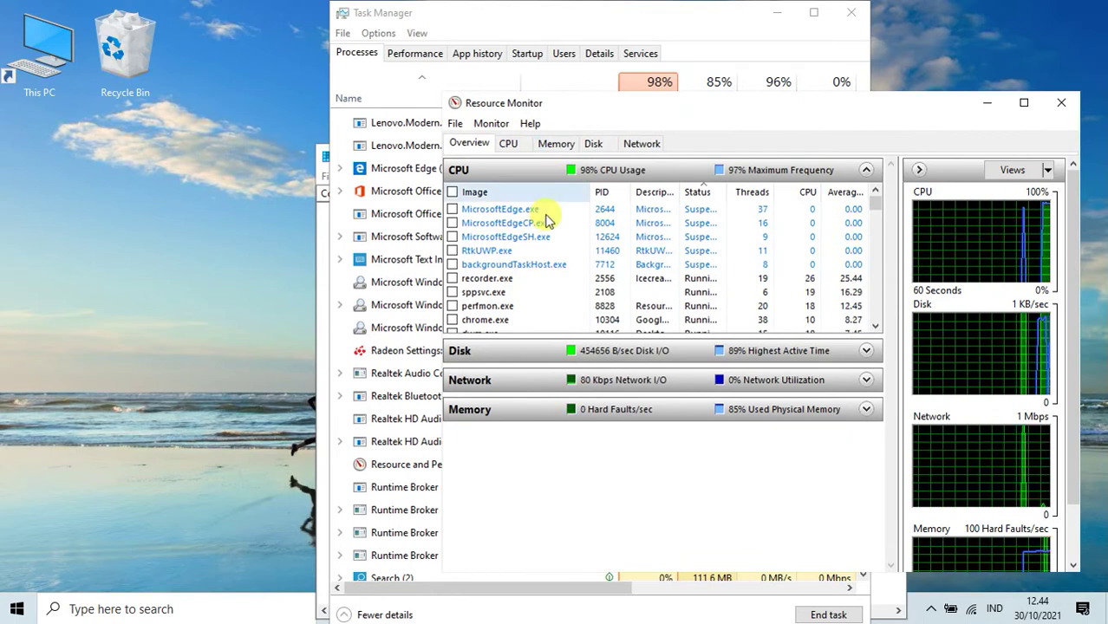
left_click(499, 299)
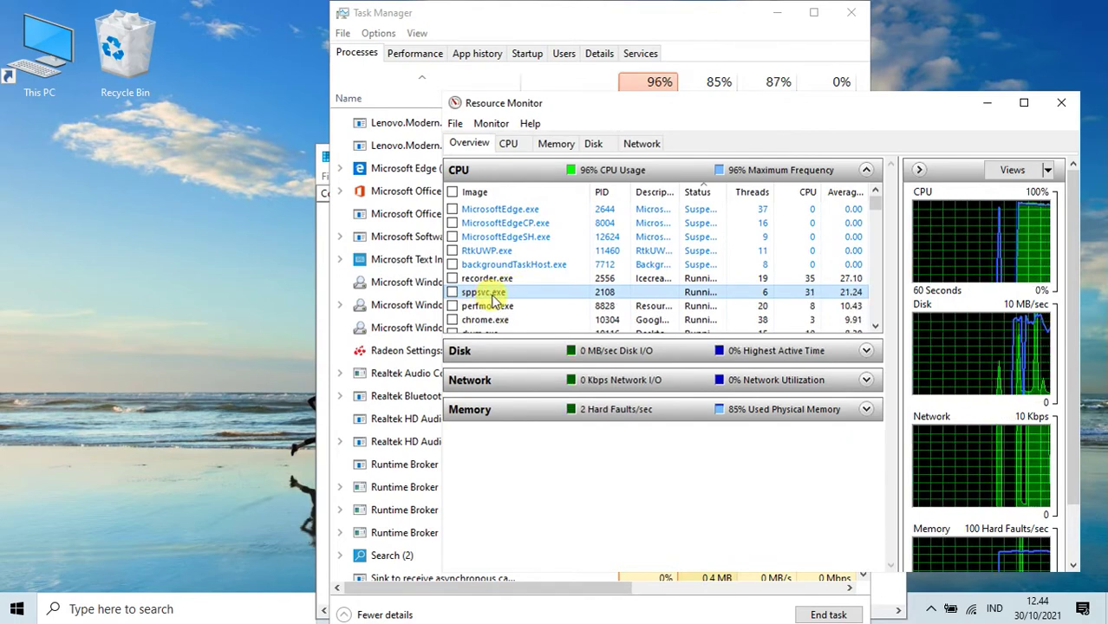
right_click(502, 297)
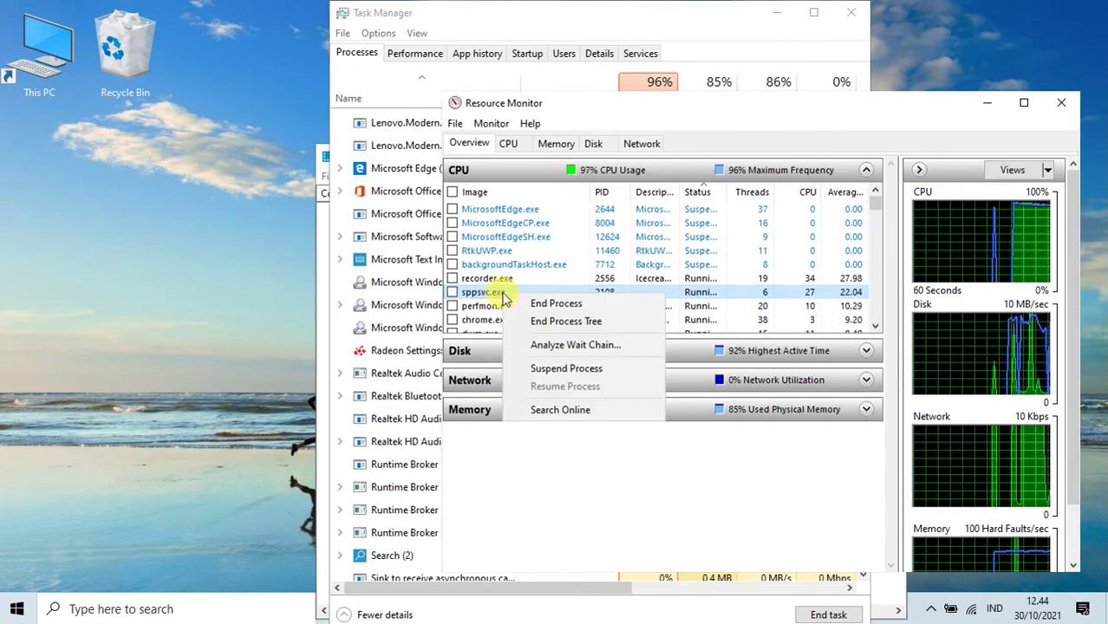
left_click(562, 365)
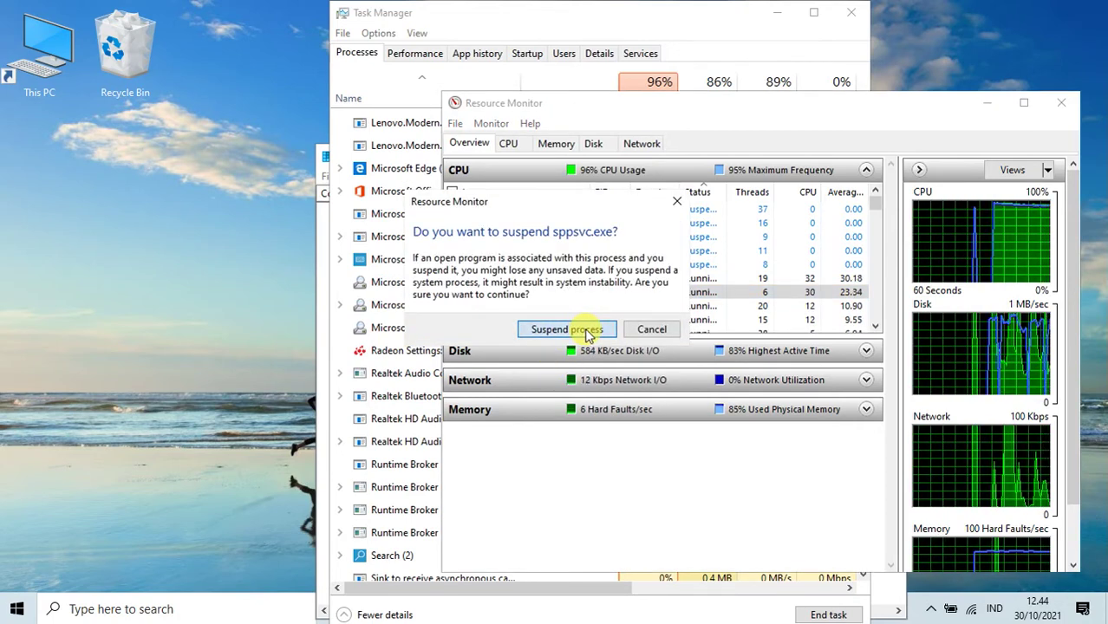
left_click(589, 332)
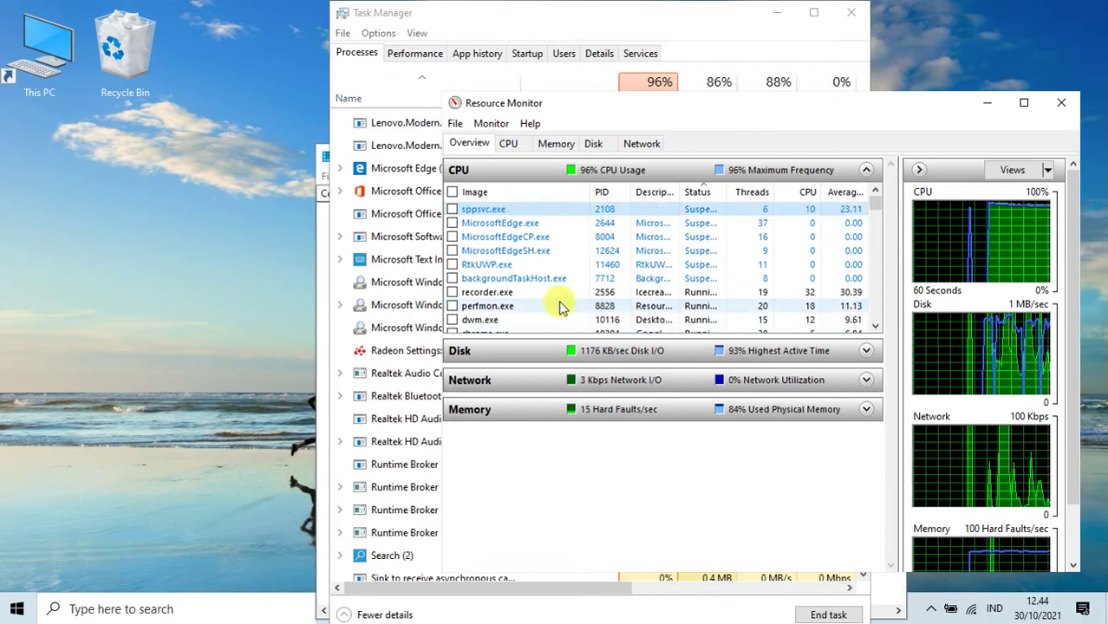
Switch to Task Manager and check the status and CPU usage of Microsoft Software Protection against the other running processes
left_click(574, 24)
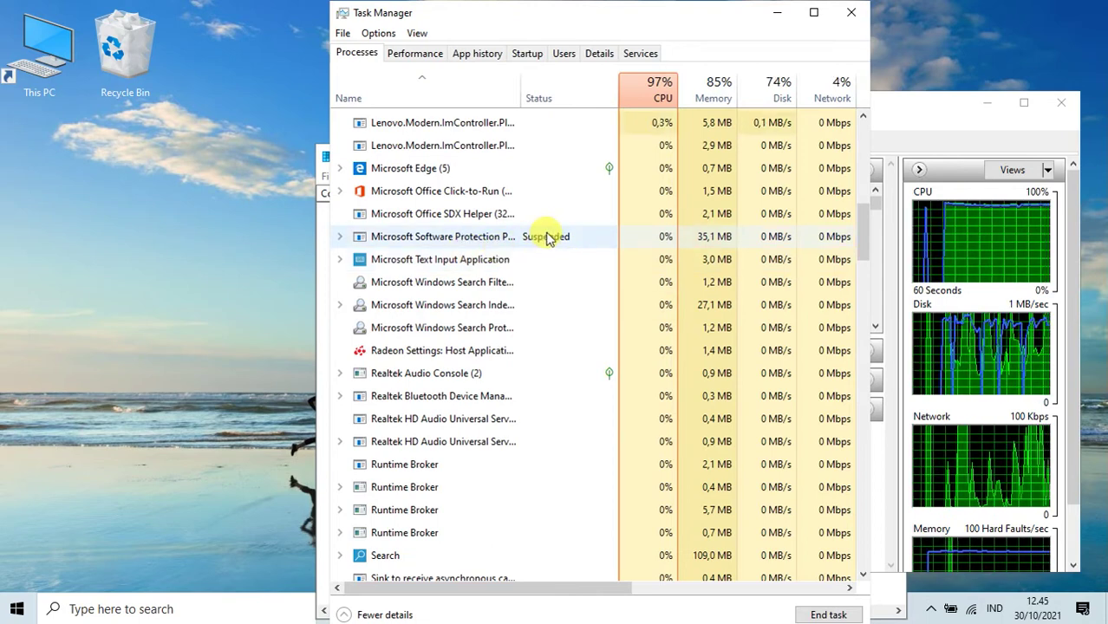
left_click(477, 246)
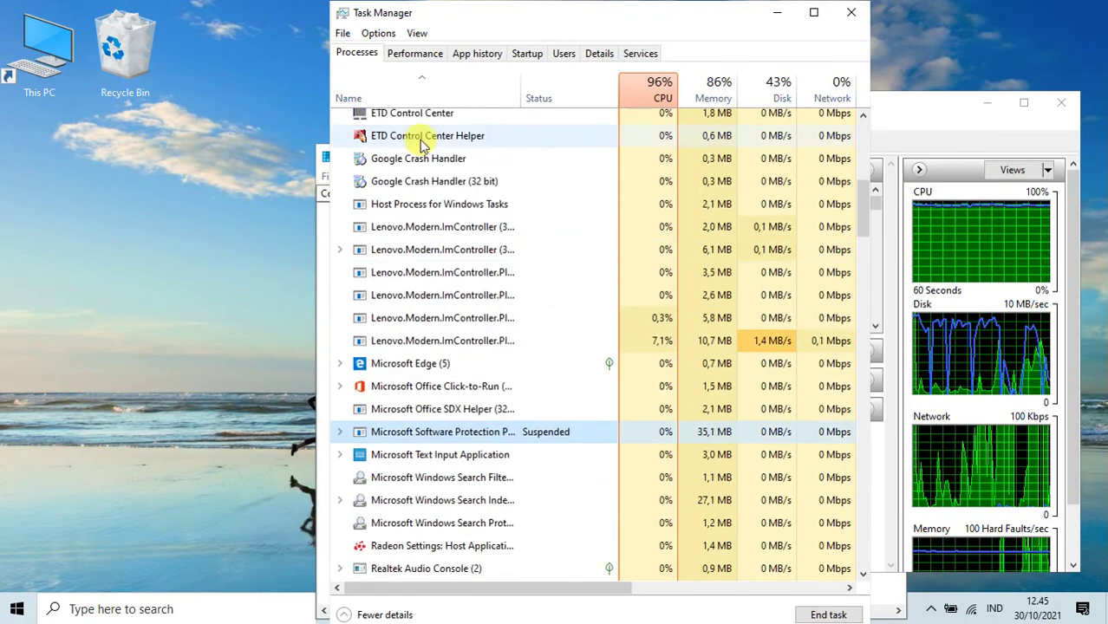
scroll(475, 299, "up", 7)
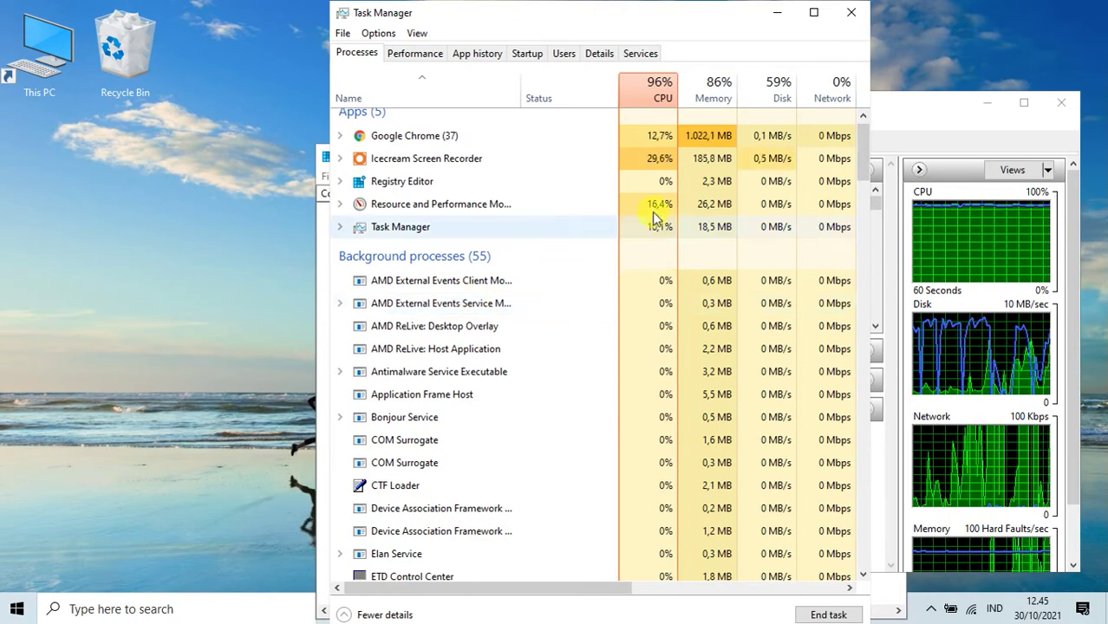
scroll(544, 255, "down", 1)
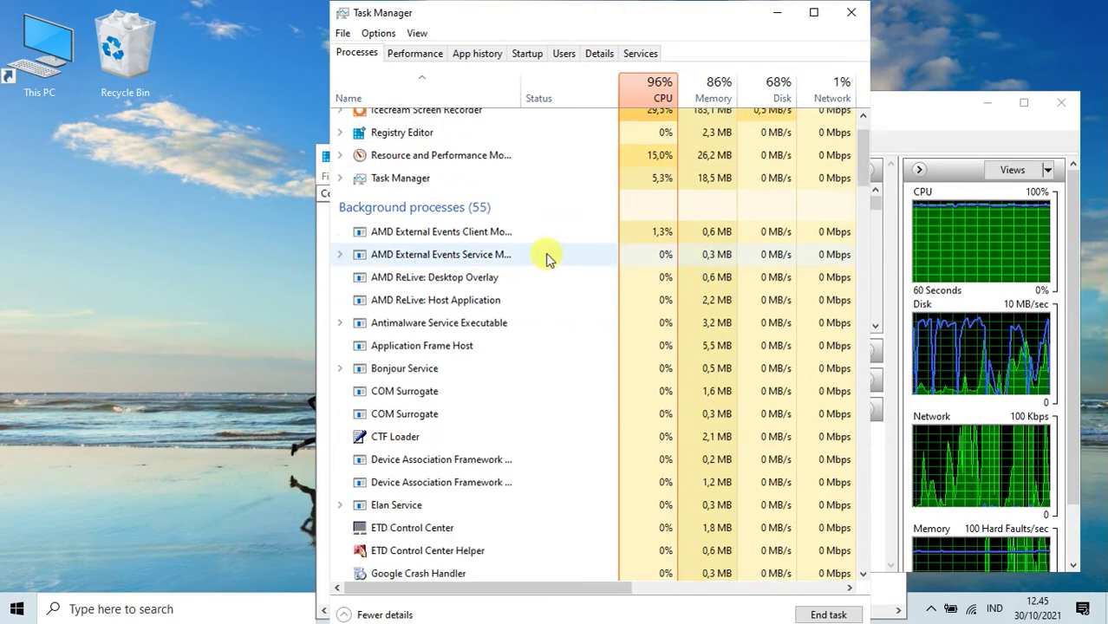
scroll(544, 255, "up", 2)
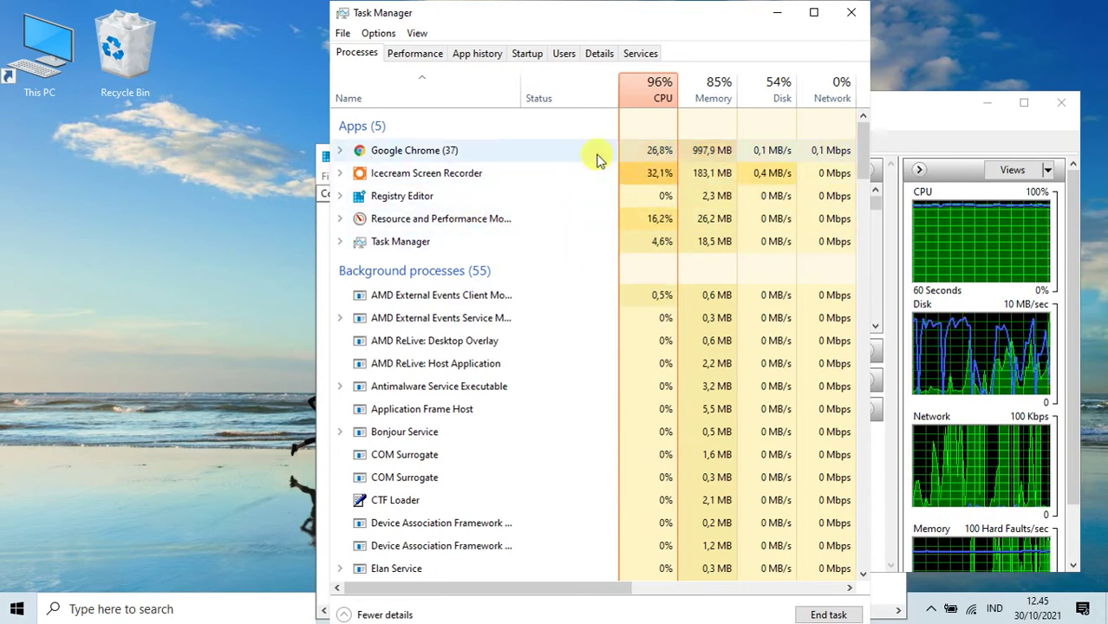
scroll(589, 316, "down", 3)
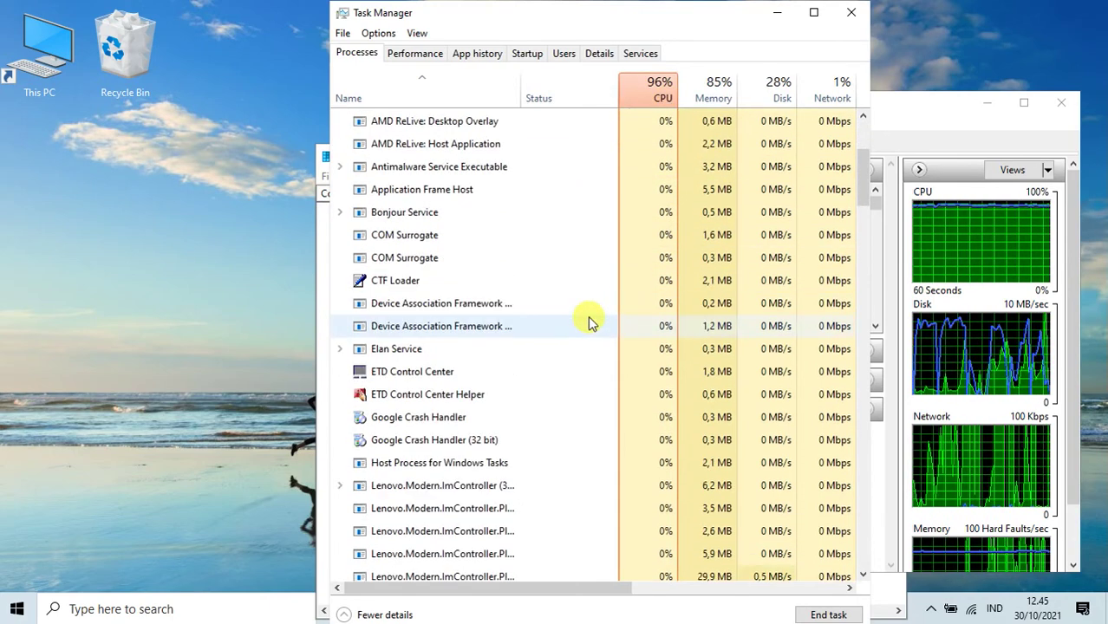
scroll(589, 317, "down", 4)
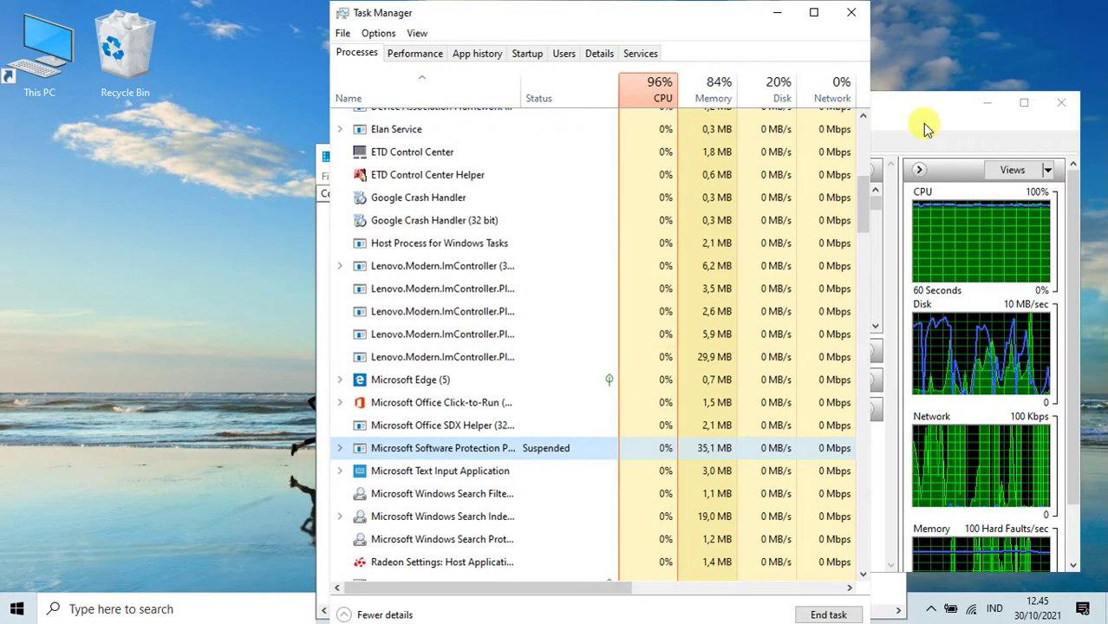
Arrange Task Manager and Resource Monitor side by side and view the process actions available for sppsvc.exe in Resource Monitor
left_click_drag(573, 25, 482, 10)
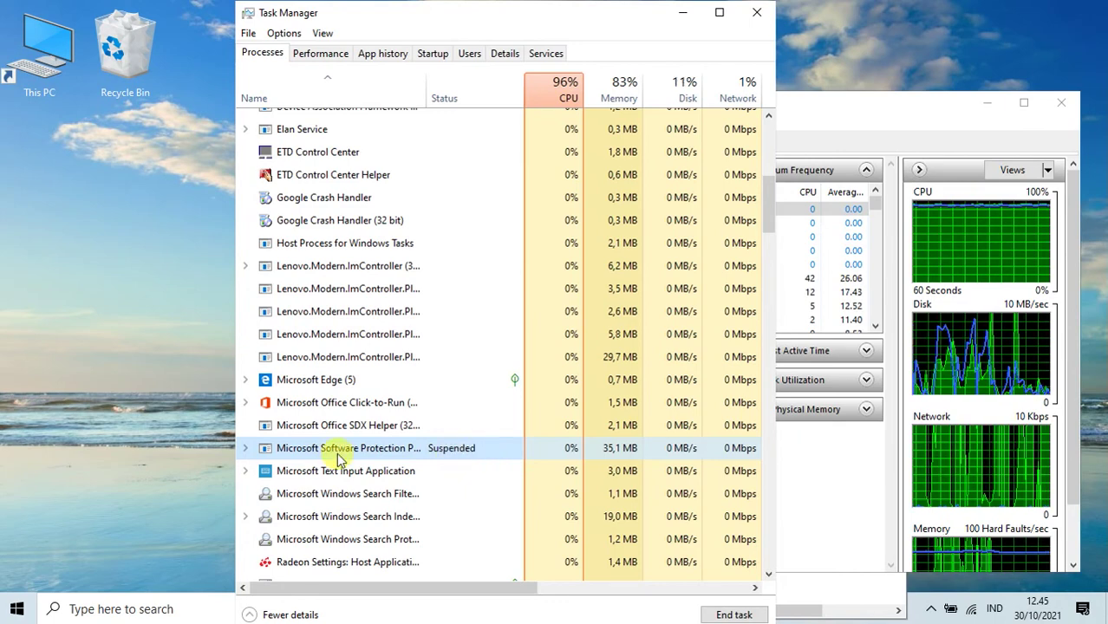
left_click(866, 122)
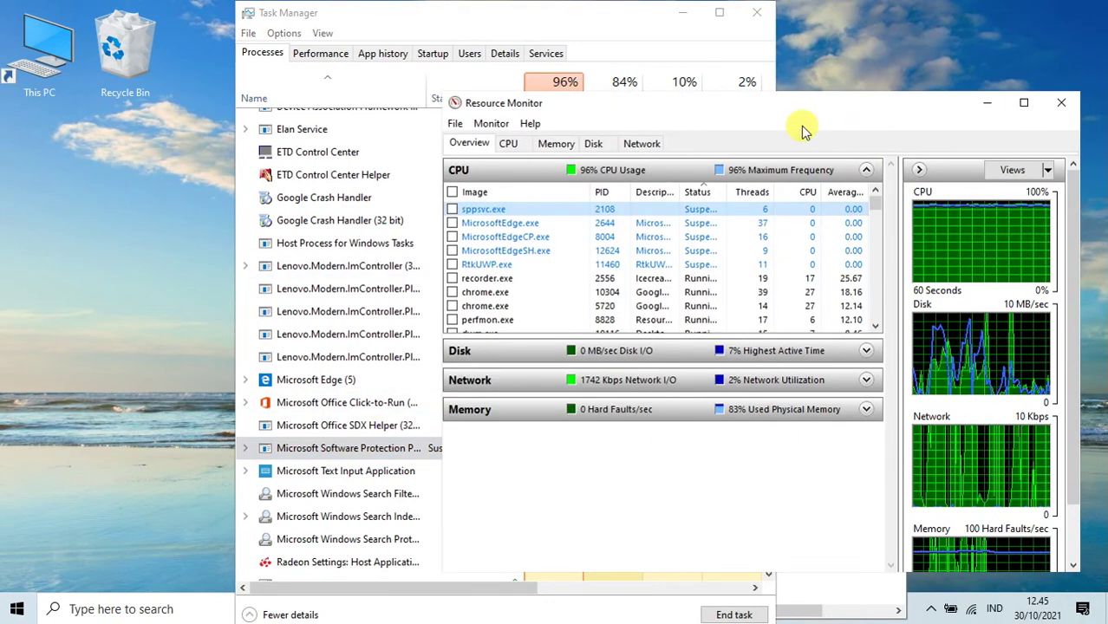
left_click_drag(569, 119, 657, 119)
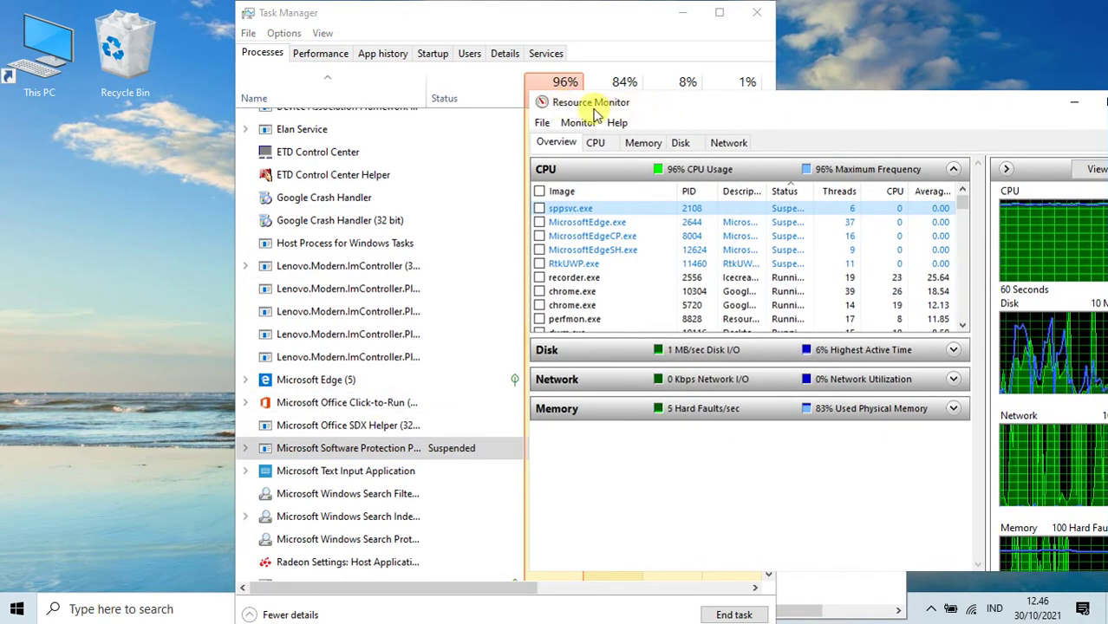
right_click(564, 213)
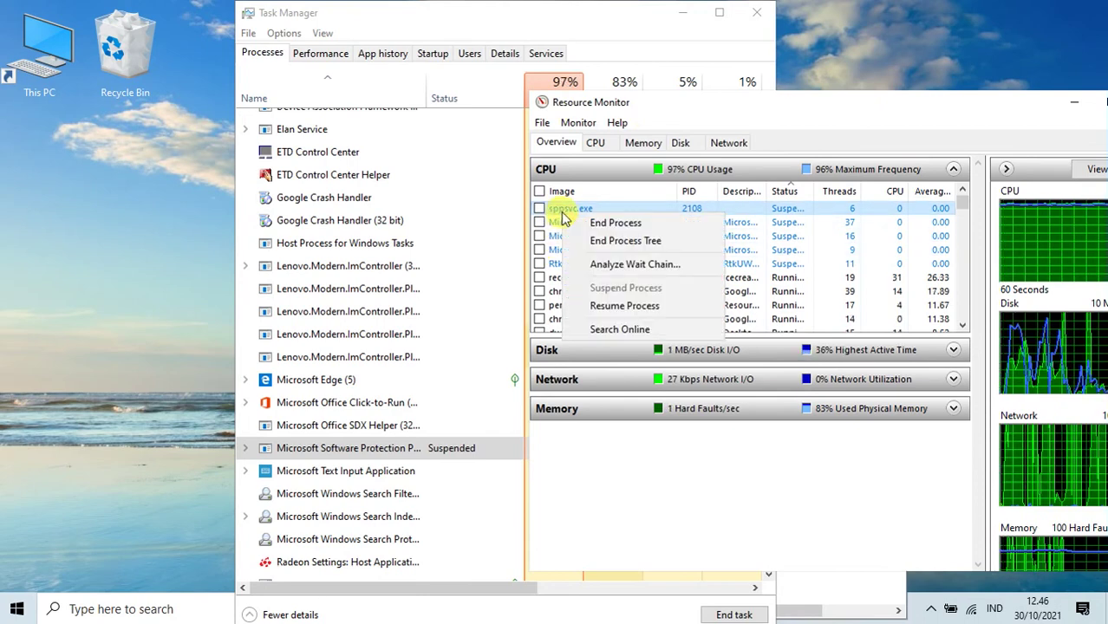
left_click(871, 124)
Minimize Task Manager and close Registry Editor, leaving only Resource Monitor on the desktop
left_click_drag(462, 23, 429, 1)
left_click(1026, 12)
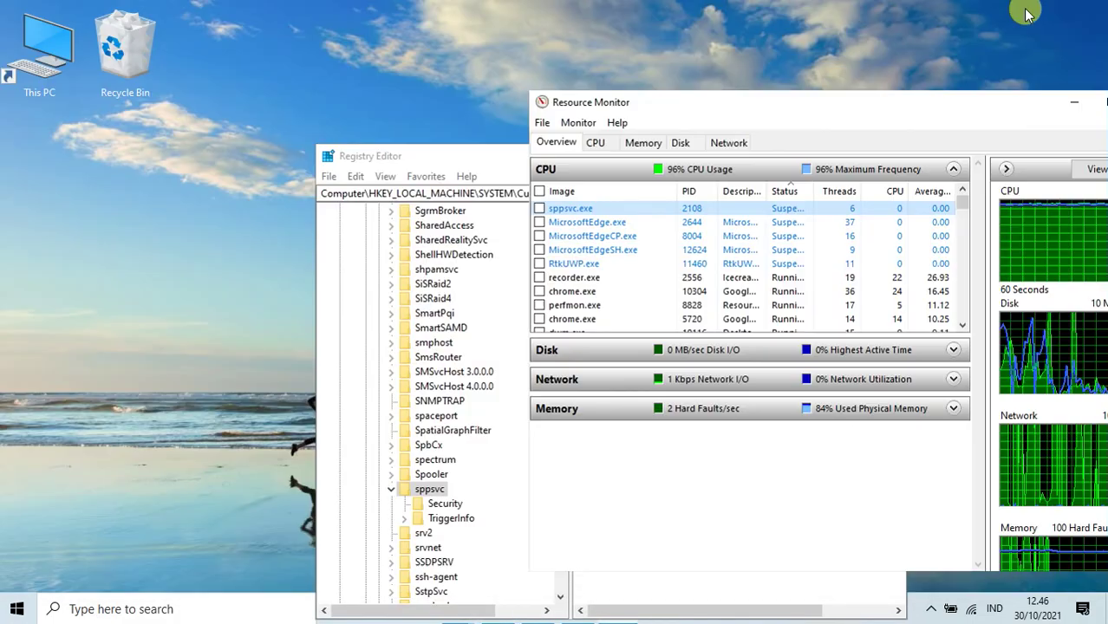
left_click(433, 157)
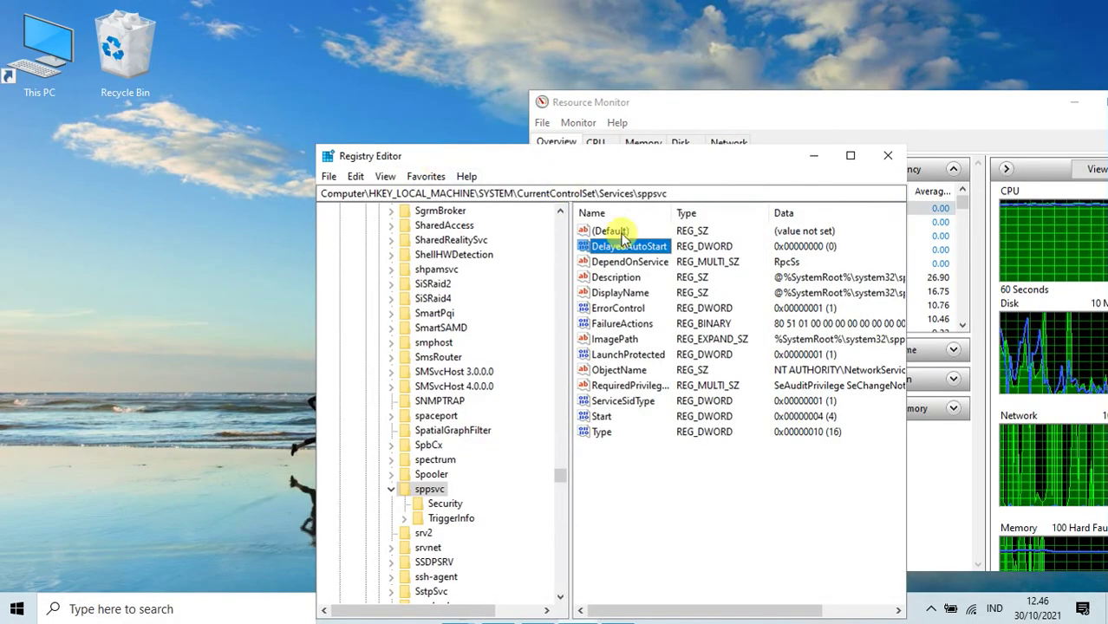
left_click(886, 165)
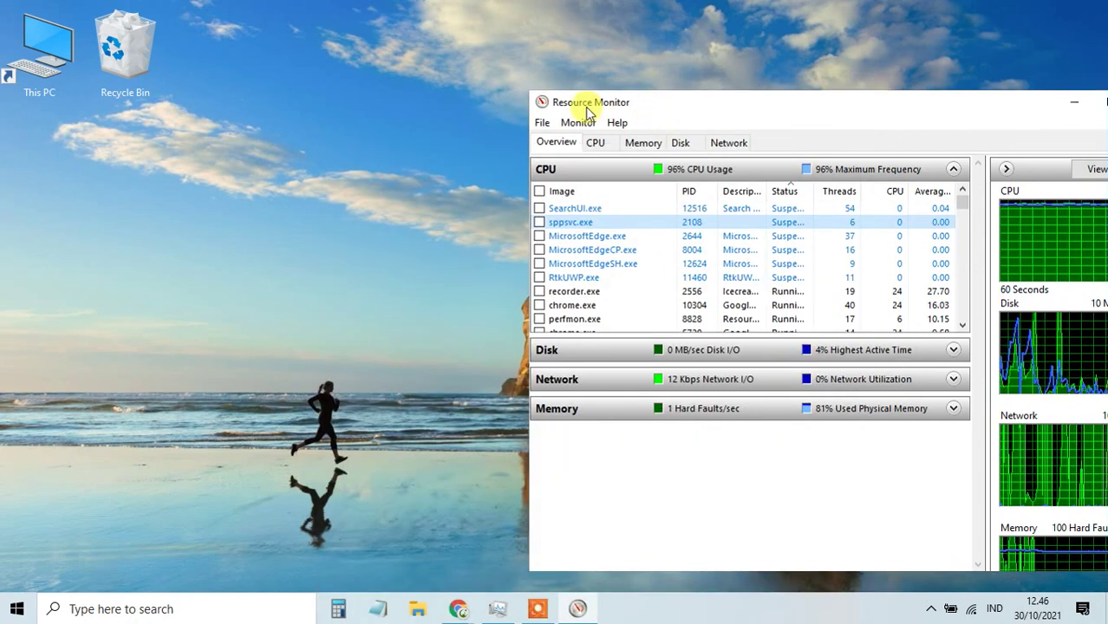
Move the Resource Monitor window fully into view and review the suspend and resume options for sppsvc.exe again
left_click_drag(702, 106, 650, 109)
right_click(551, 228)
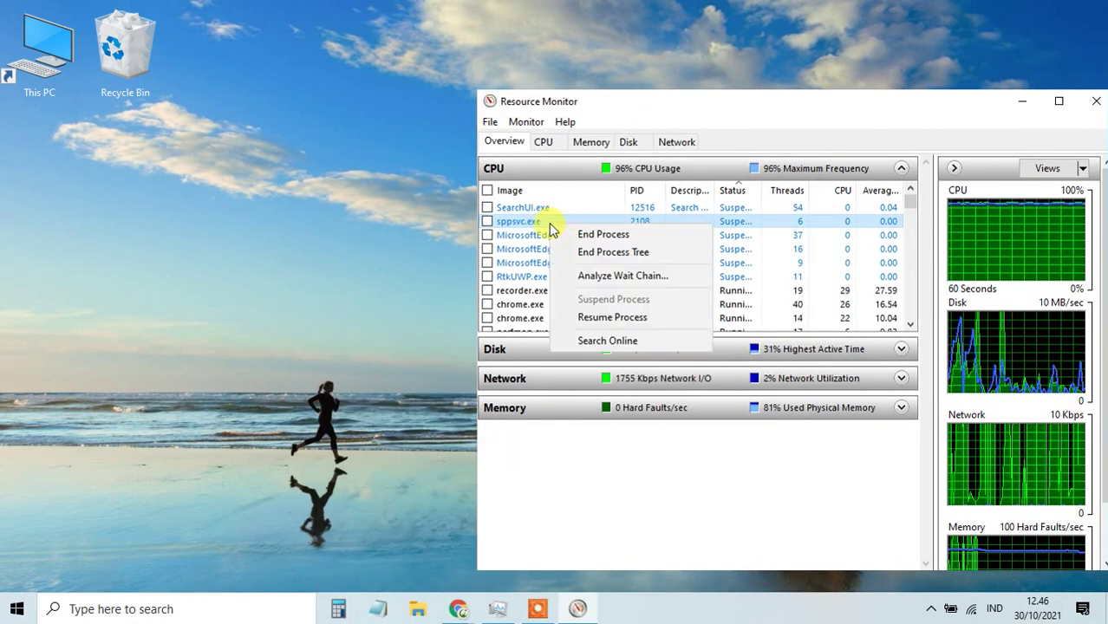
left_click(806, 112)
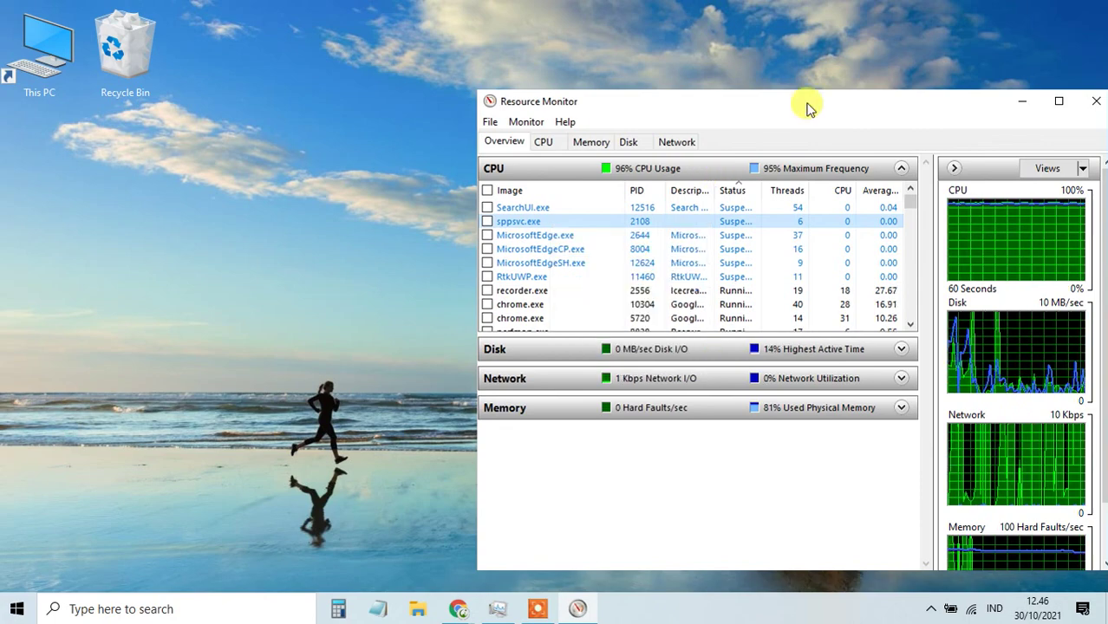